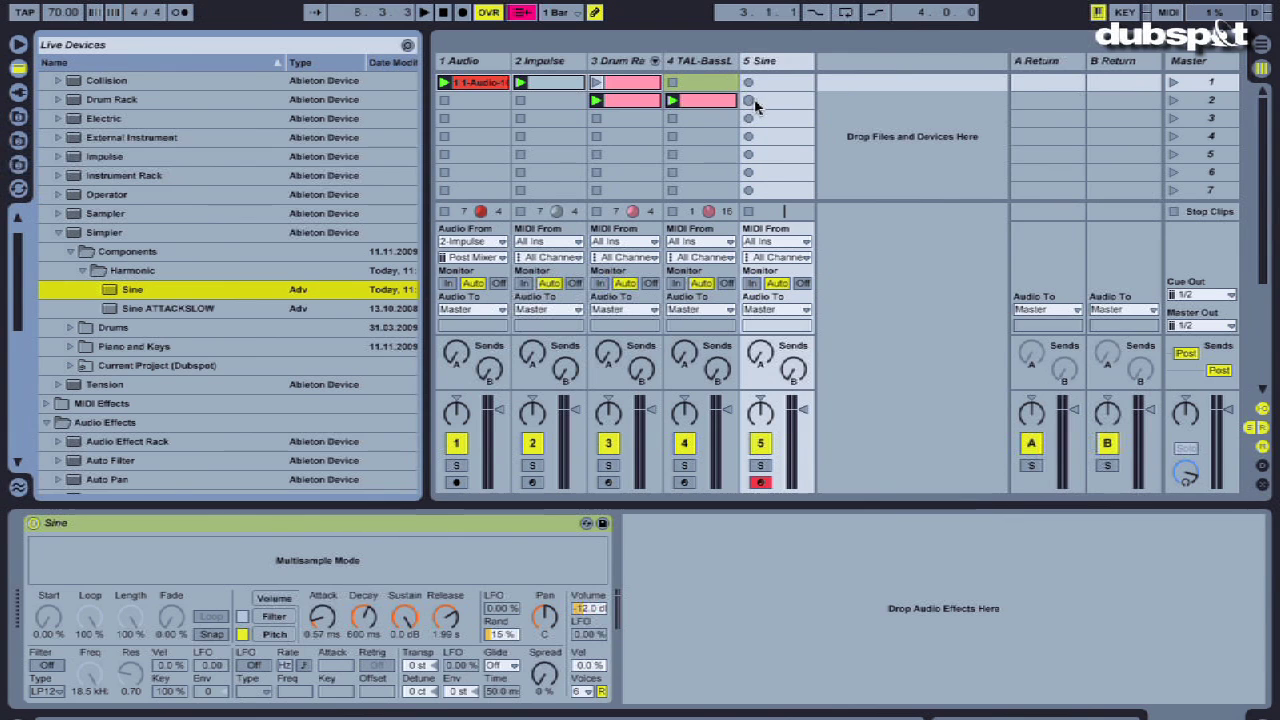
# Create a MIDI clip in the Sine track's second slot, set its loop length to 2 bars and launch it to record notes.
pyautogui.doubleClick(770, 100)
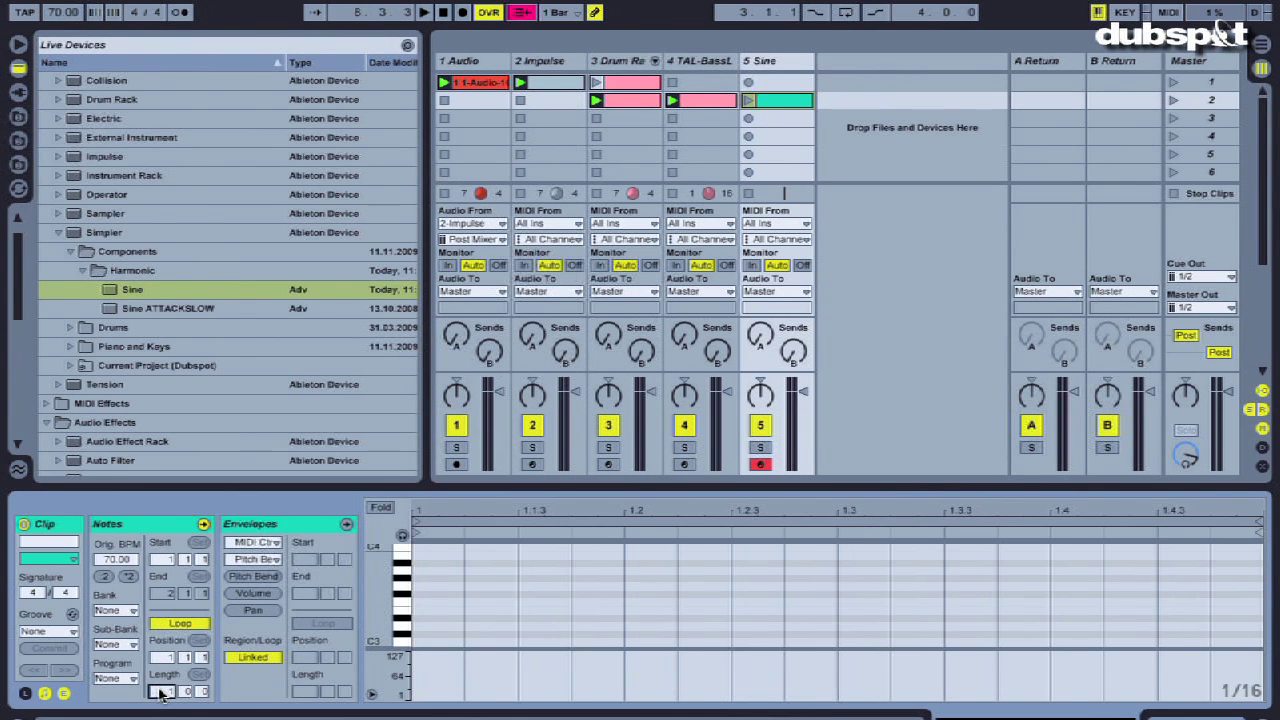
pyautogui.write('2')
pyautogui.press('Return')
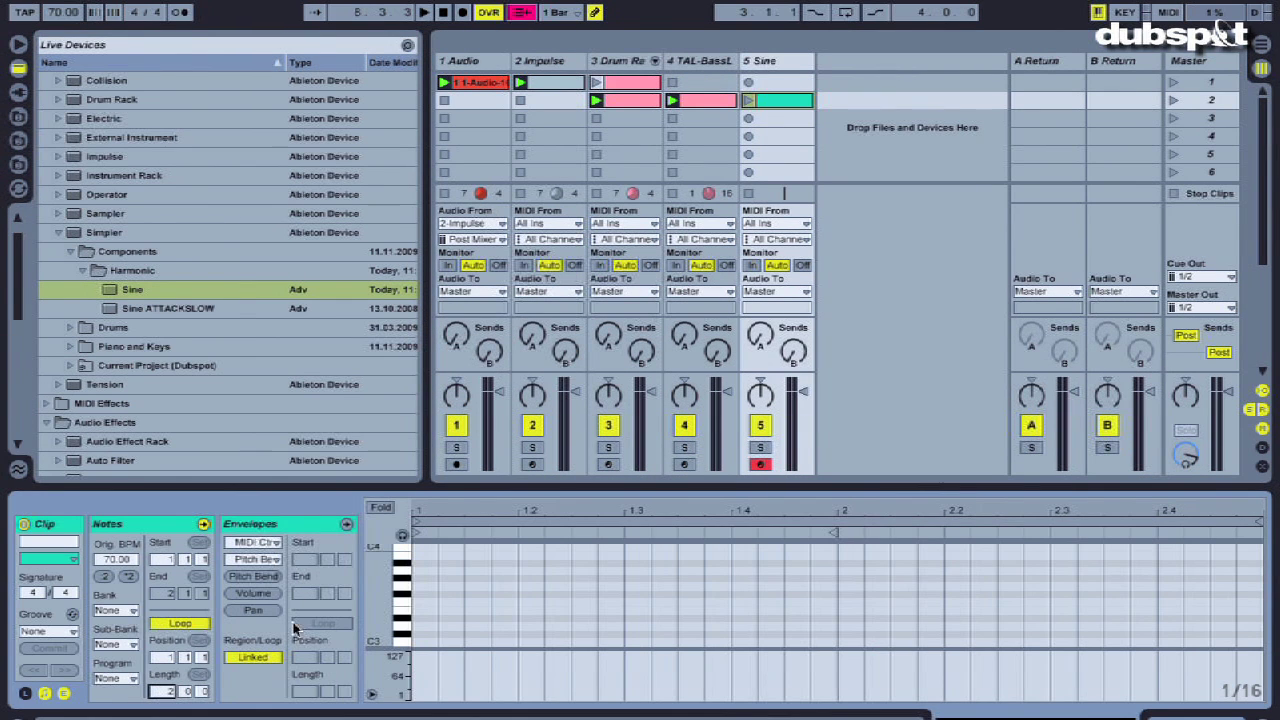
pyautogui.click(750, 101)
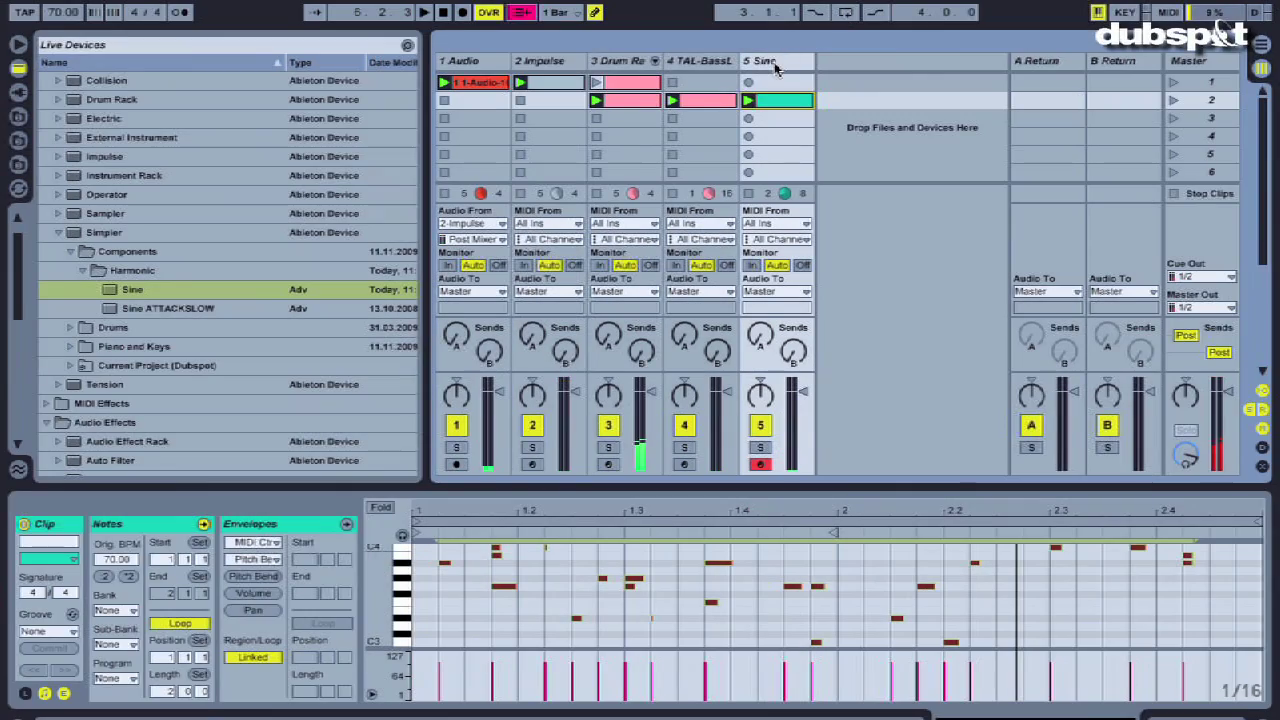
# Load the C Minor preset of the Scale MIDI effect onto the Sine track.
pyautogui.click(776, 64)
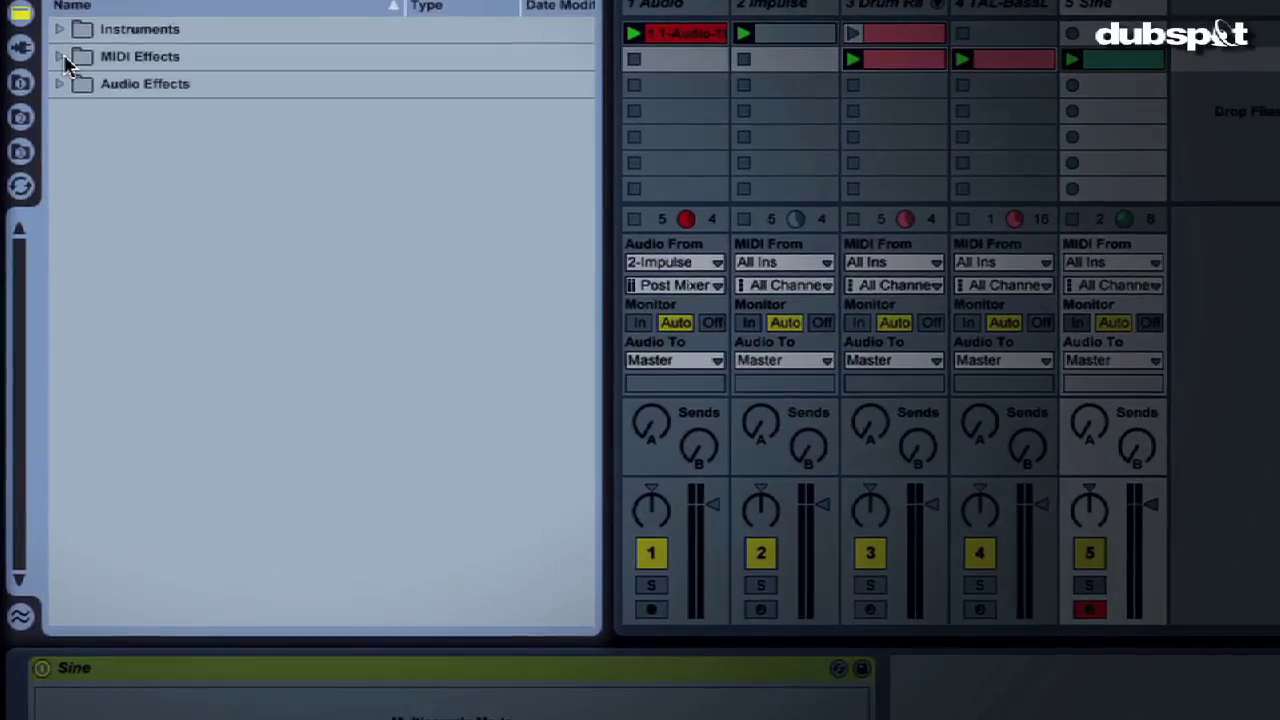
pyautogui.click(59, 56)
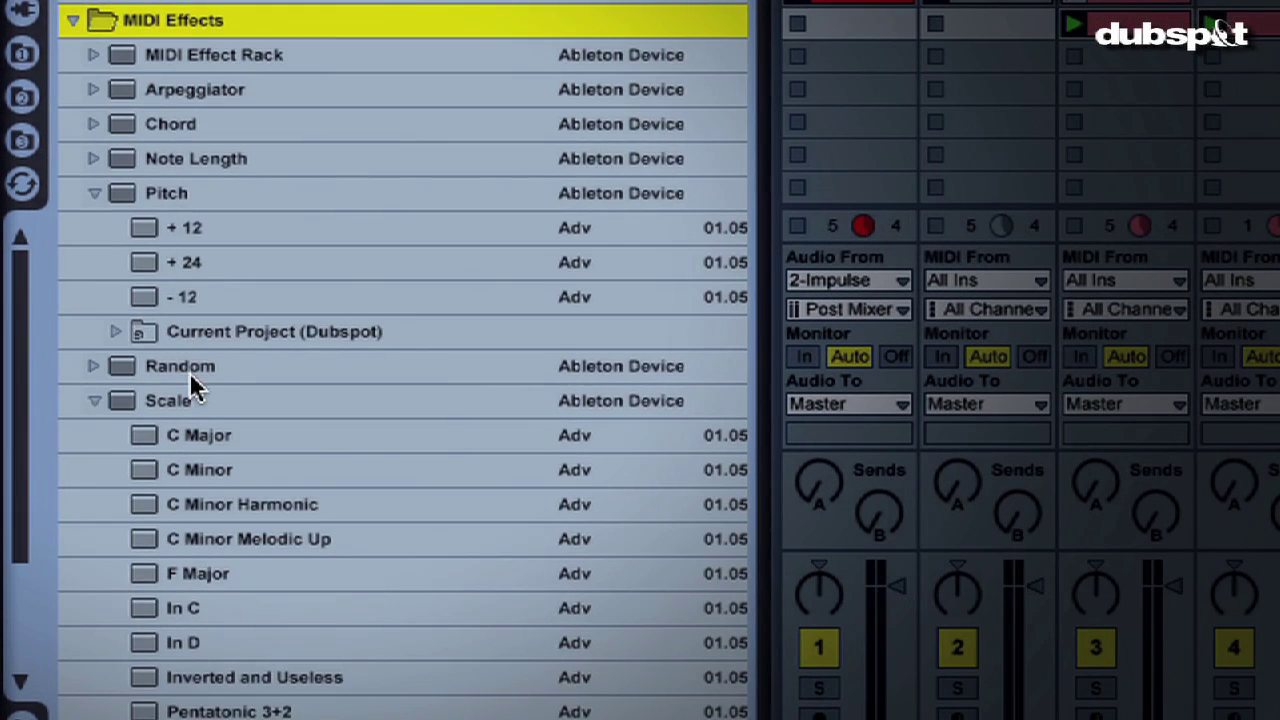
pyautogui.scroll(-4, 190, 380)
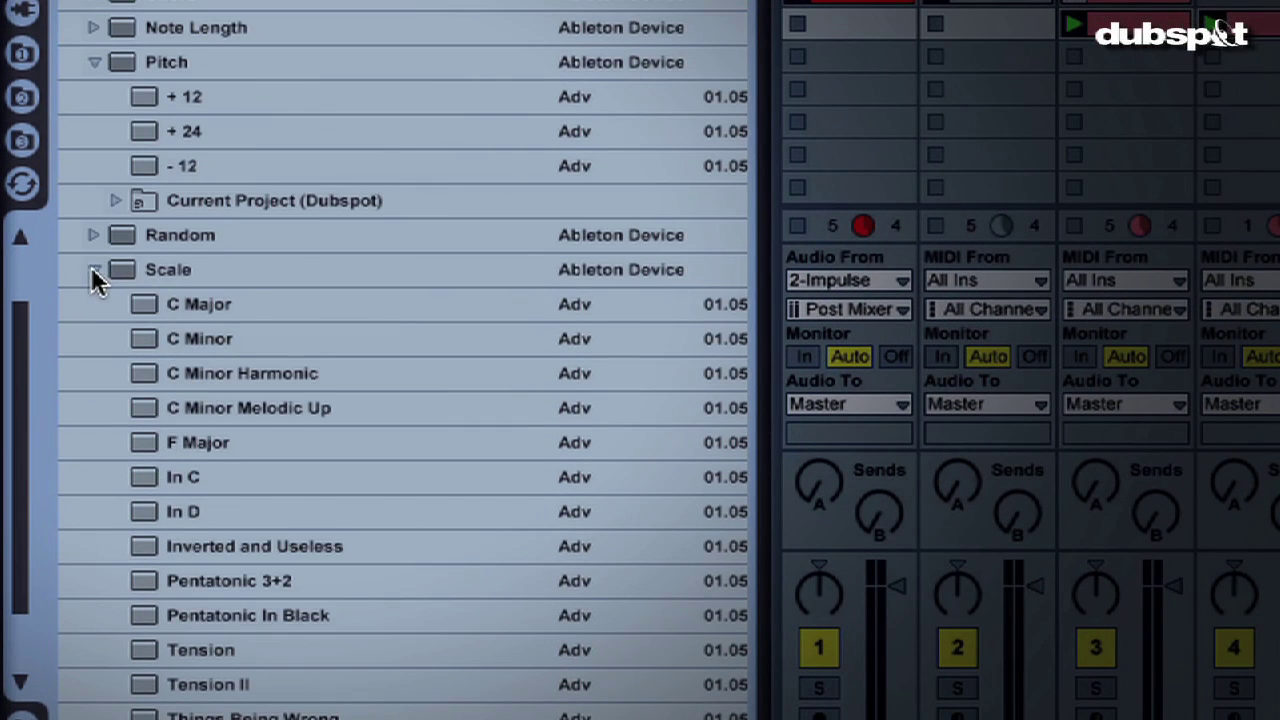
pyautogui.click(92, 269)
pyautogui.scroll(4, 90, 265)
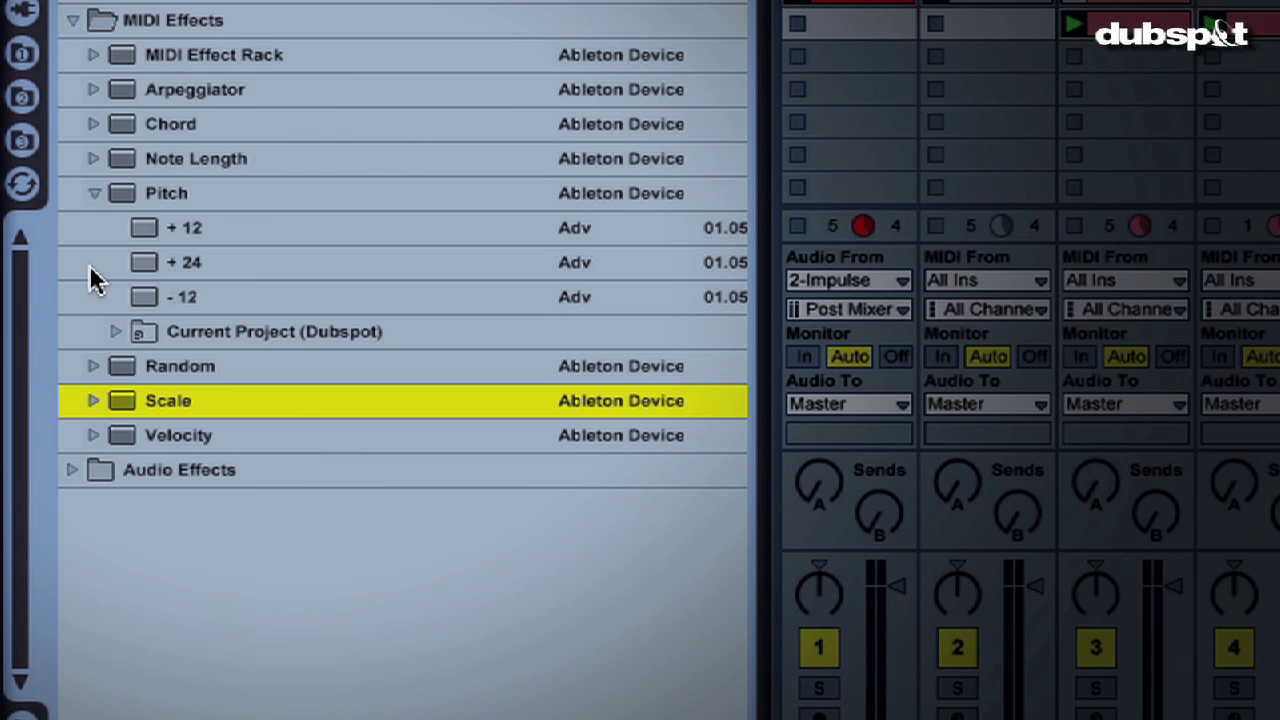
pyautogui.click(92, 400)
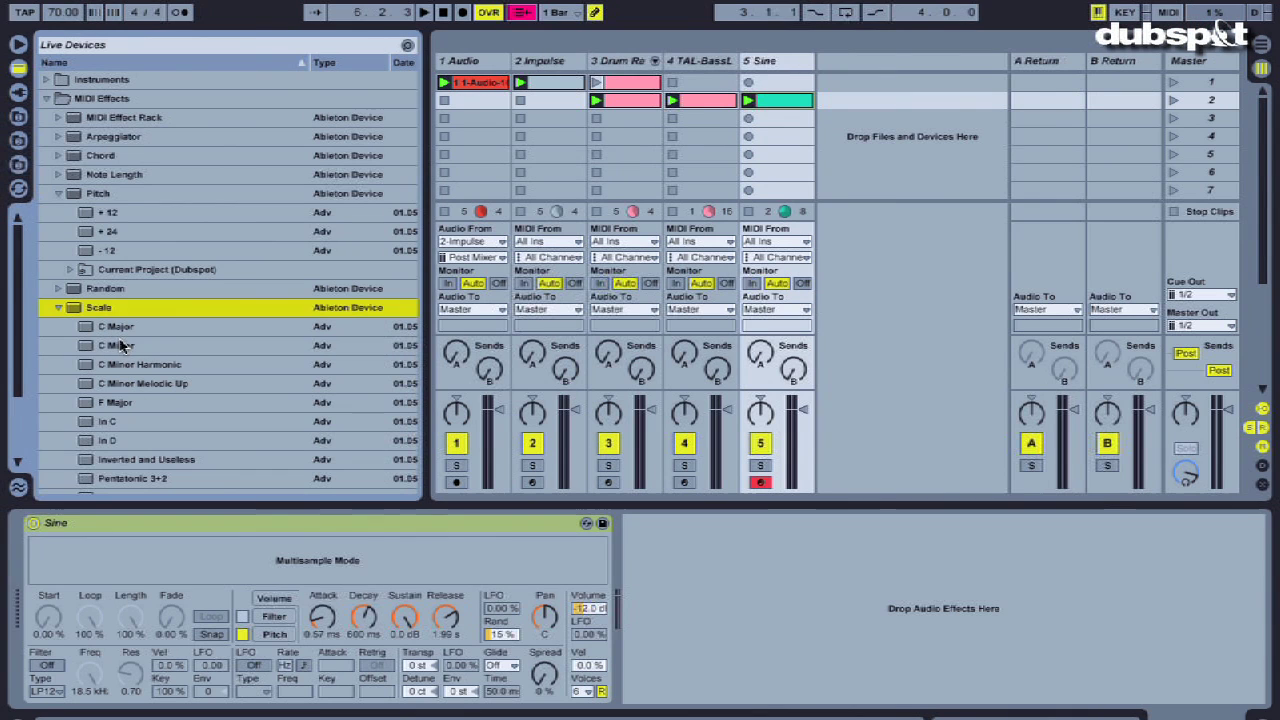
pyautogui.press('Down')
pyautogui.press('Down')
pyautogui.press('Return')
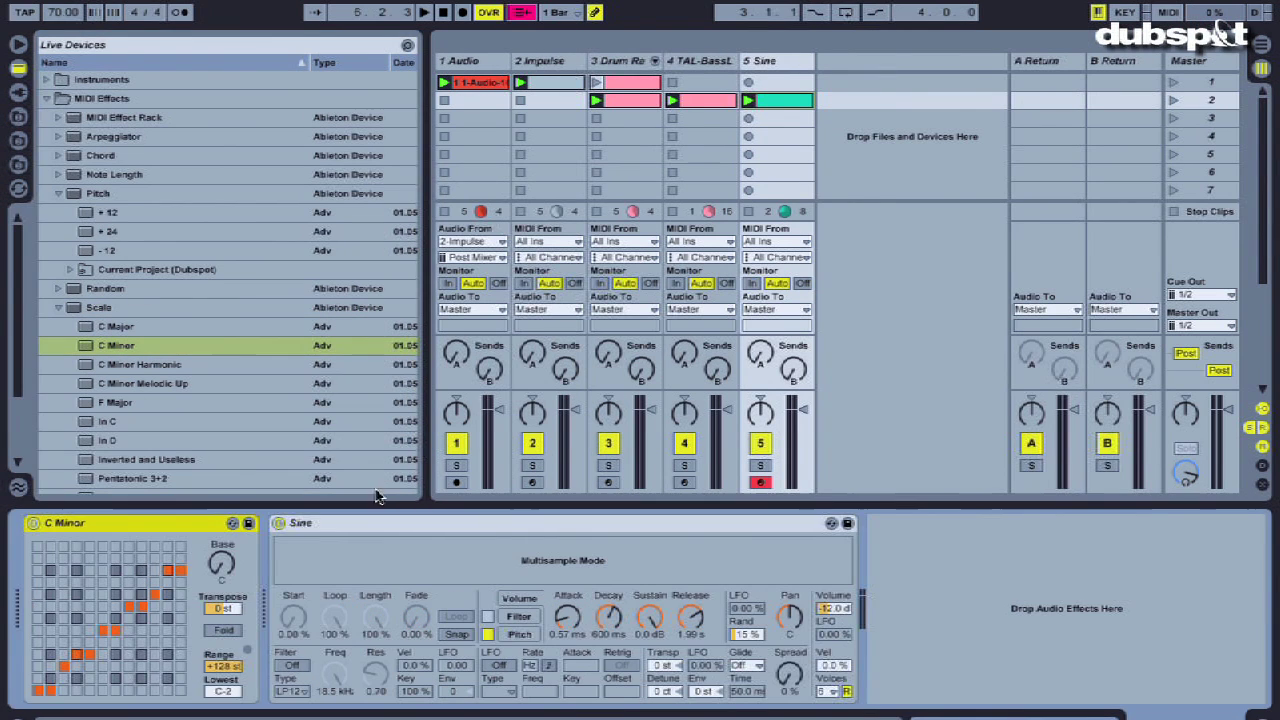
# Start playback, add the Random MIDI effect ahead of the C Minor scale on the Sine track and set its Chance to 100%.
pyautogui.press('space')
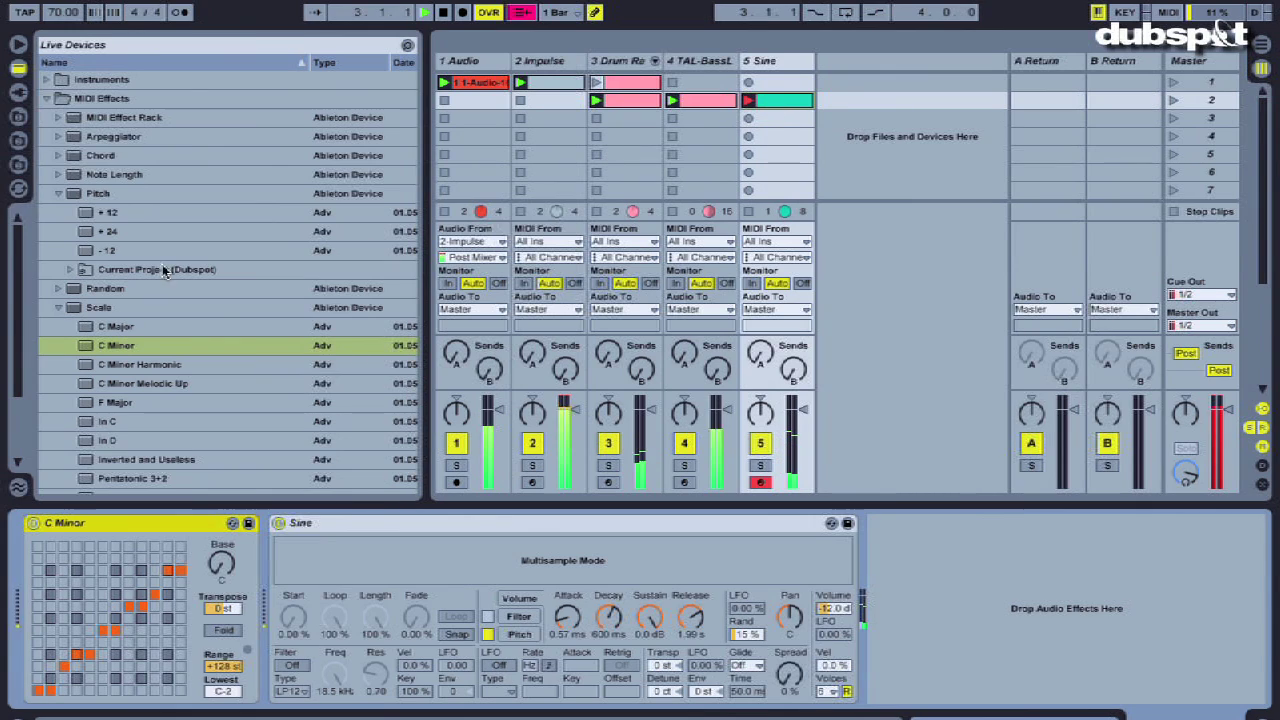
pyautogui.click(78, 290)
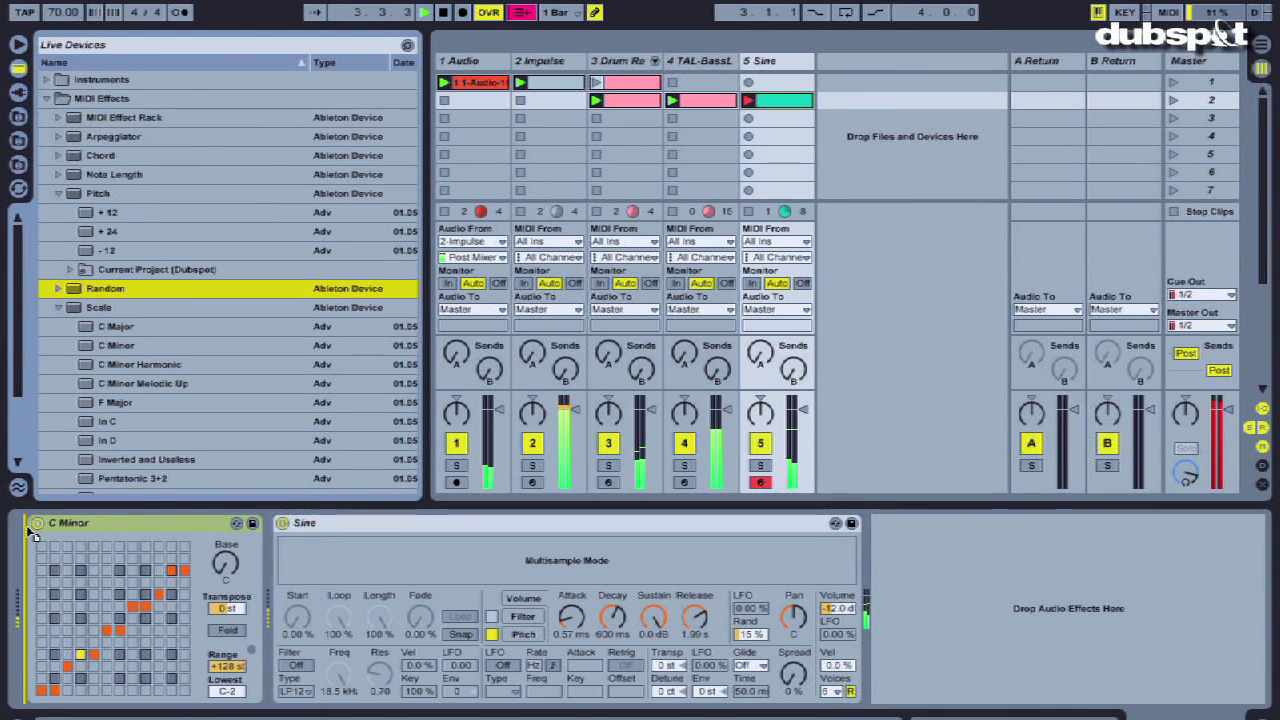
pyautogui.press('Return')
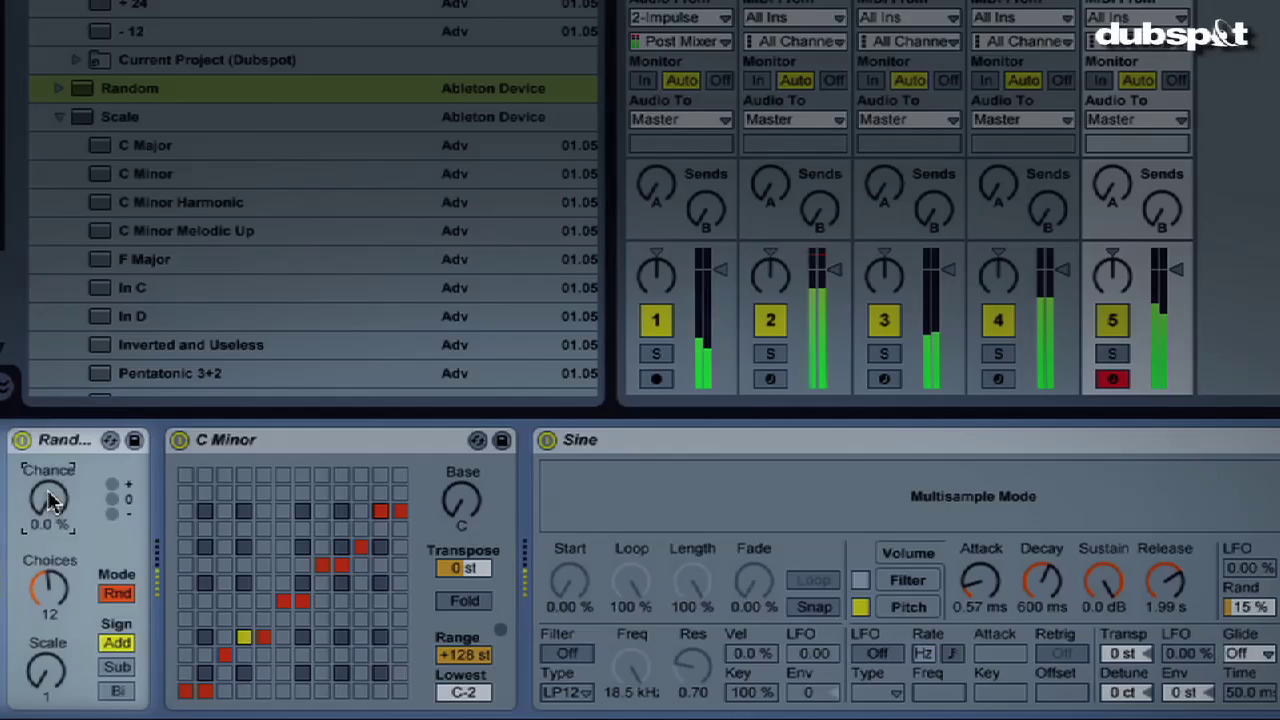
pyautogui.moveTo(50, 500); pyautogui.dragTo(52, 462)
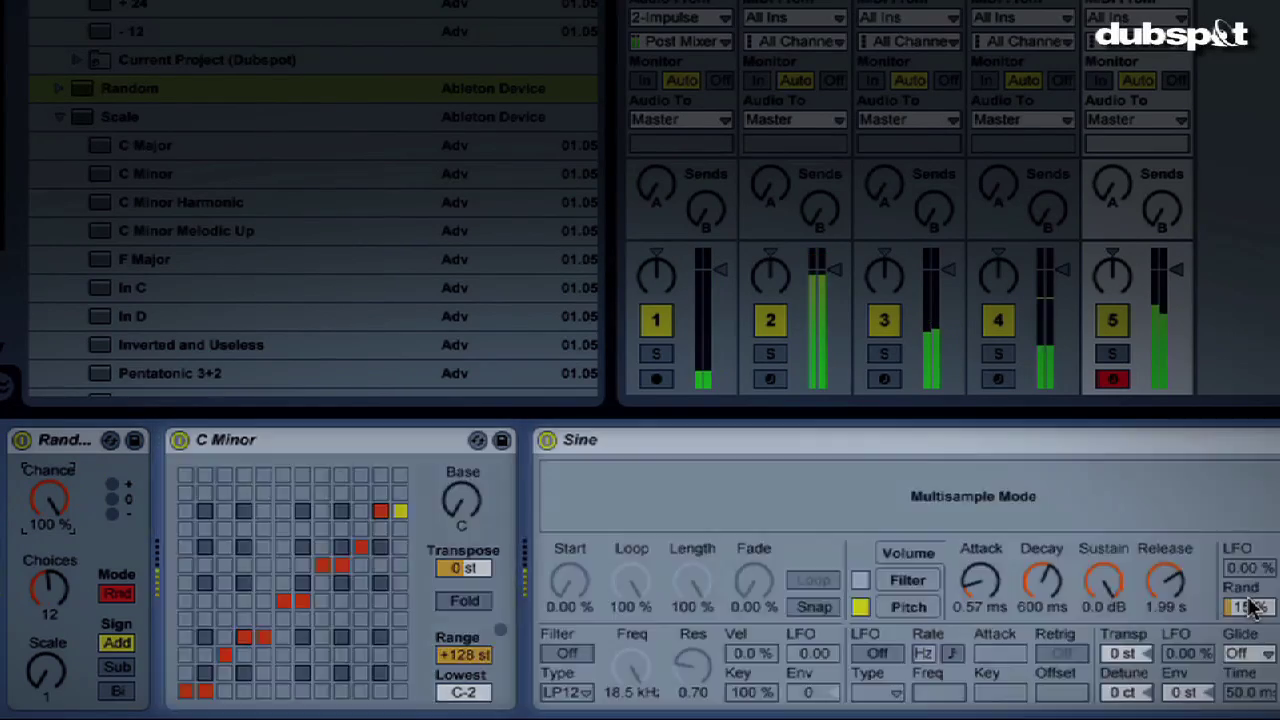
# Set the Sine instrument's pan randomization to 100% and adjust its release to about 1.83 s.
pyautogui.moveTo(1250, 607)
pyautogui.mouseDown()
pyautogui.moveTo(1250, 590)
pyautogui.moveTo(1226, 608)
pyautogui.mouseUp()
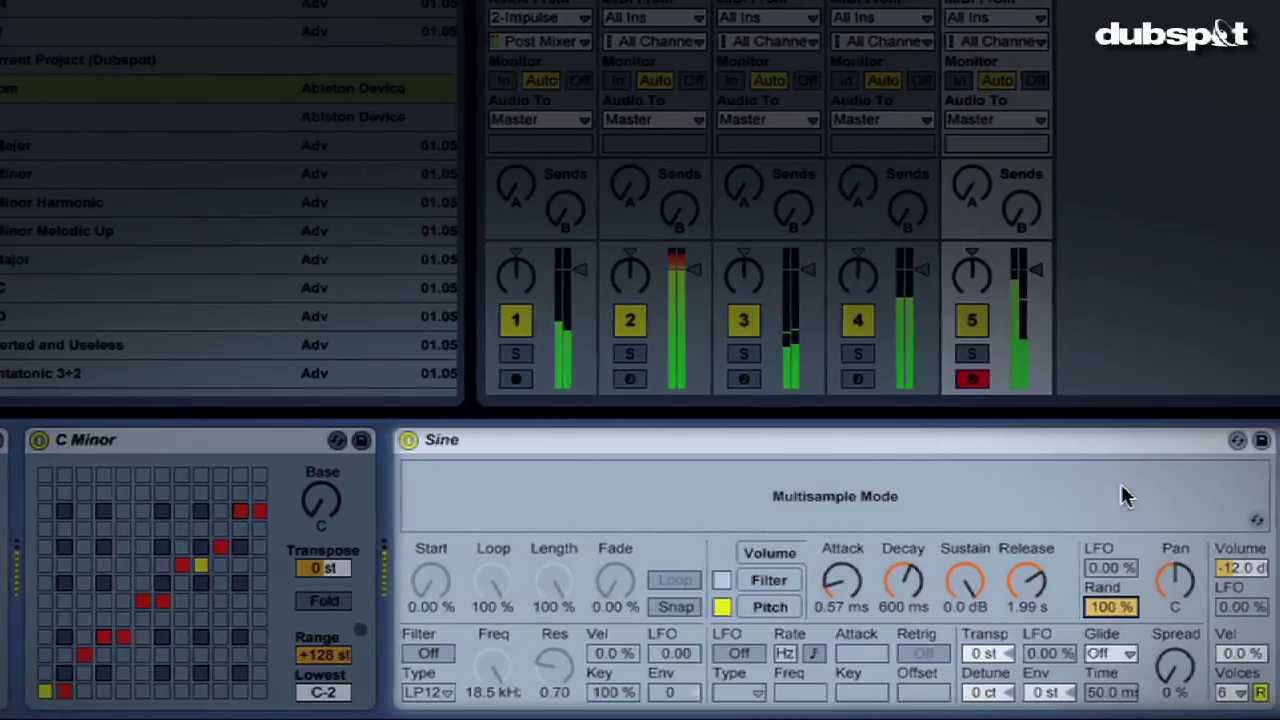
pyautogui.moveTo(958, 592); pyautogui.dragTo(955, 585)
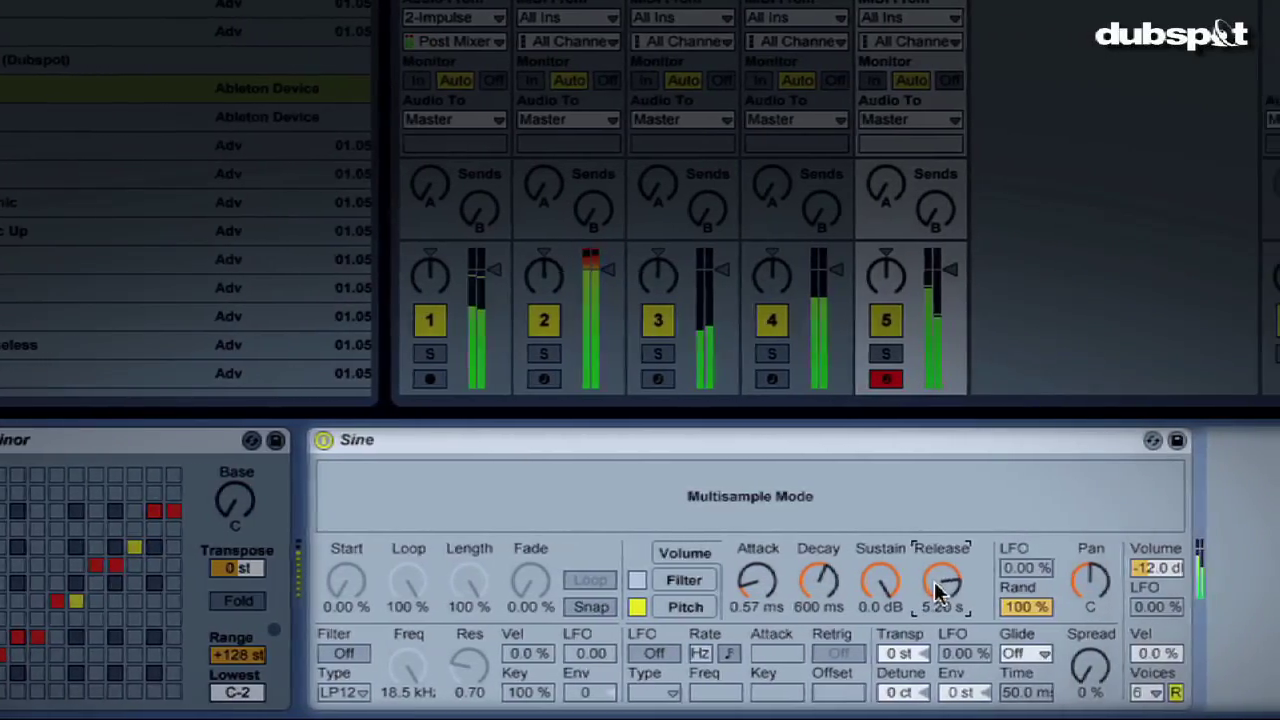
pyautogui.moveTo(870, 585); pyautogui.dragTo(872, 588)
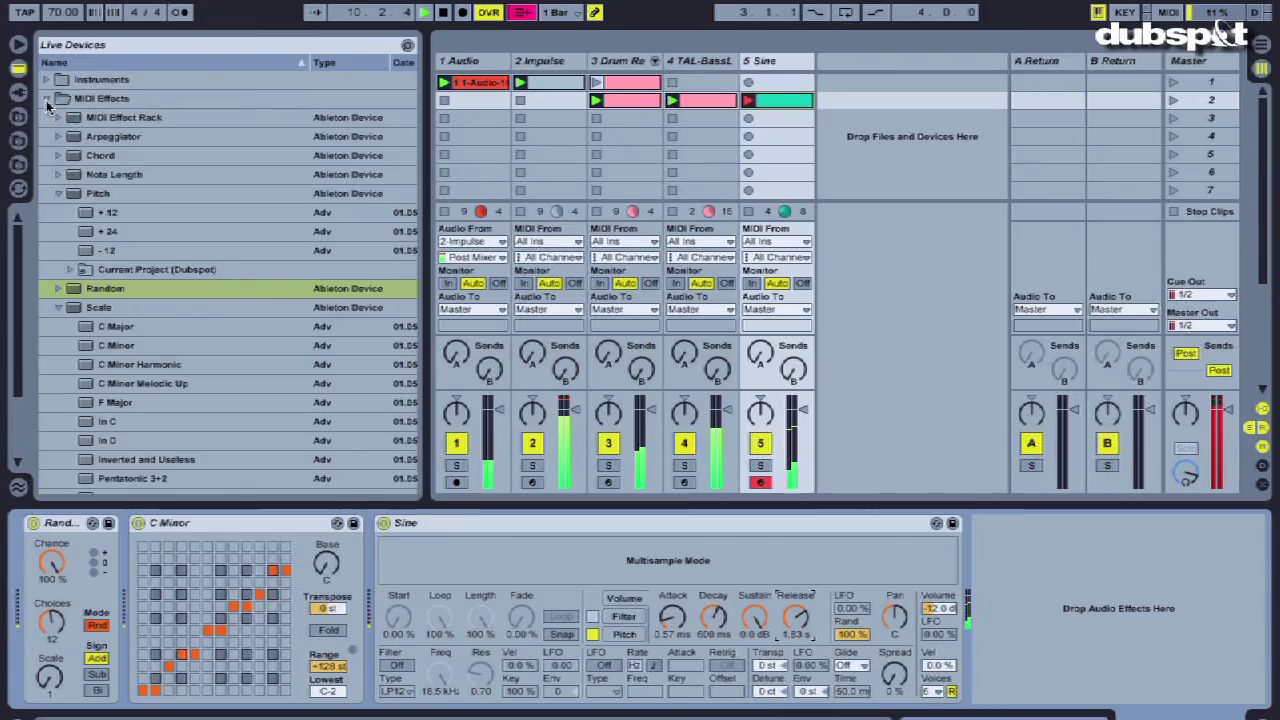
# Load Ping Pong Delay onto return track A and turn the Sine track's send A up to maximum.
pyautogui.click(47, 99)
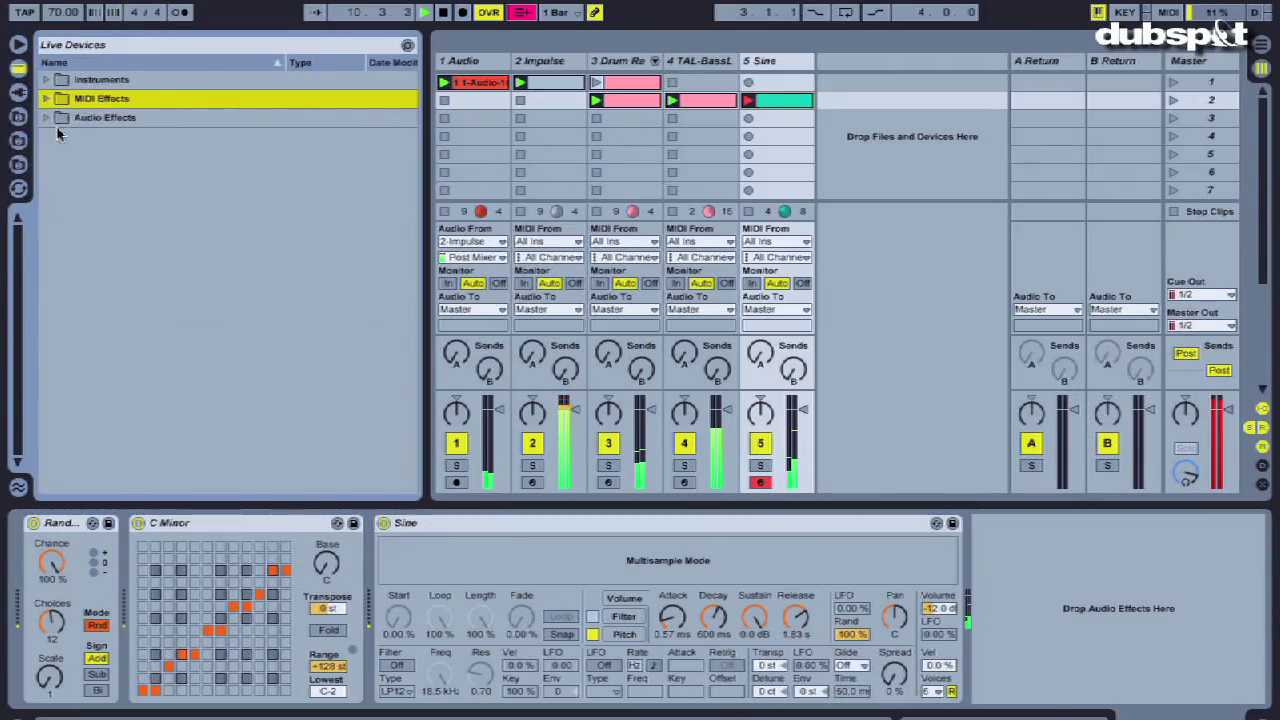
pyautogui.press('Down')
pyautogui.press('Right')
pyautogui.scroll(-5, 115, 368)
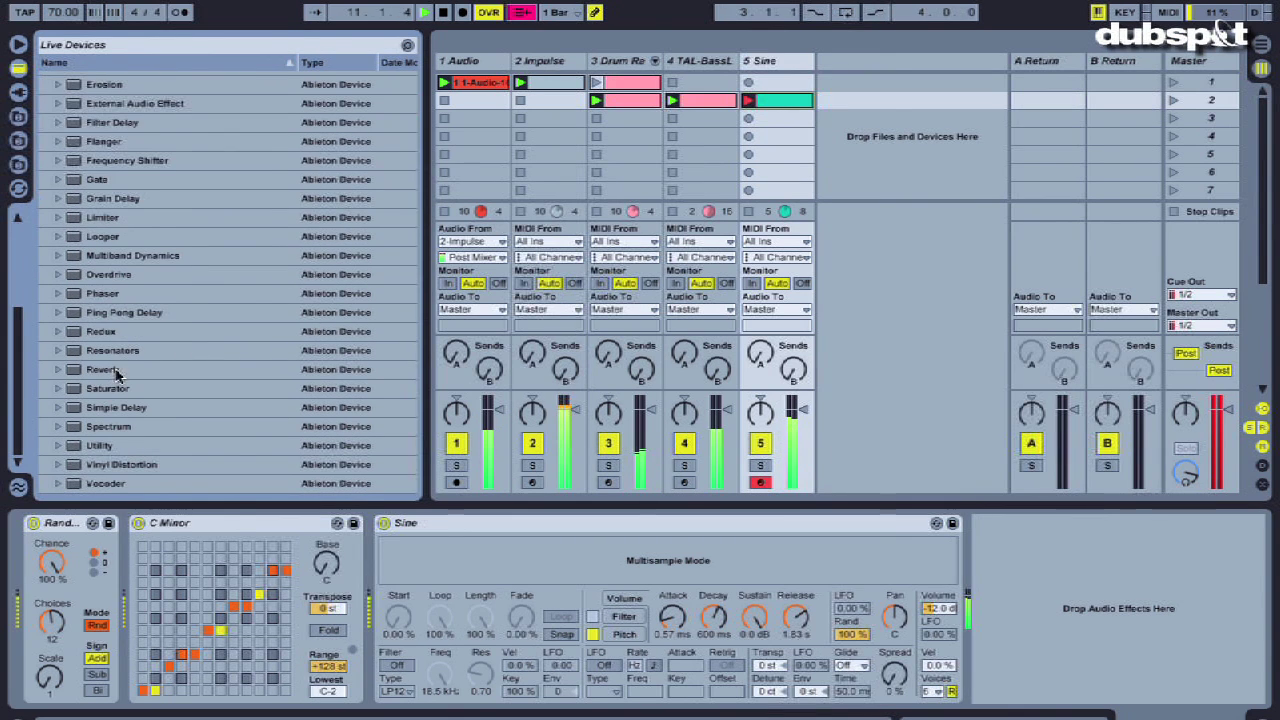
pyautogui.click(115, 312)
pyautogui.click(1040, 62)
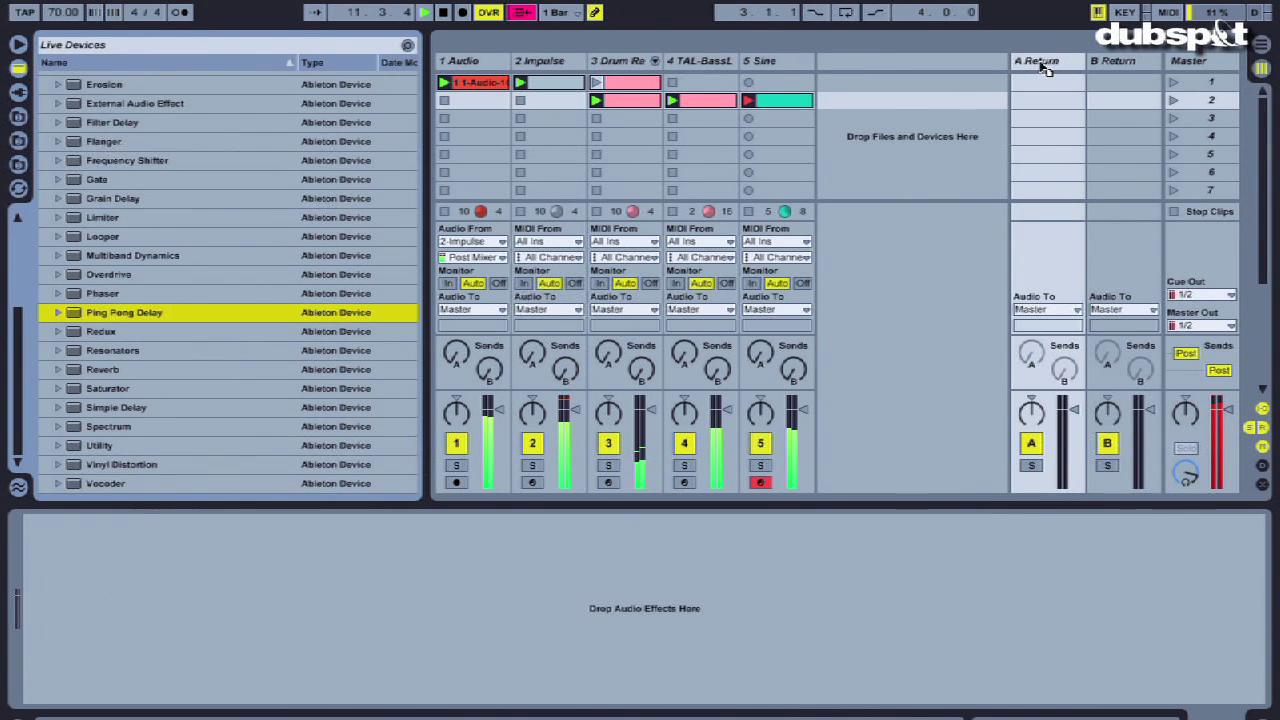
pyautogui.press('Return')
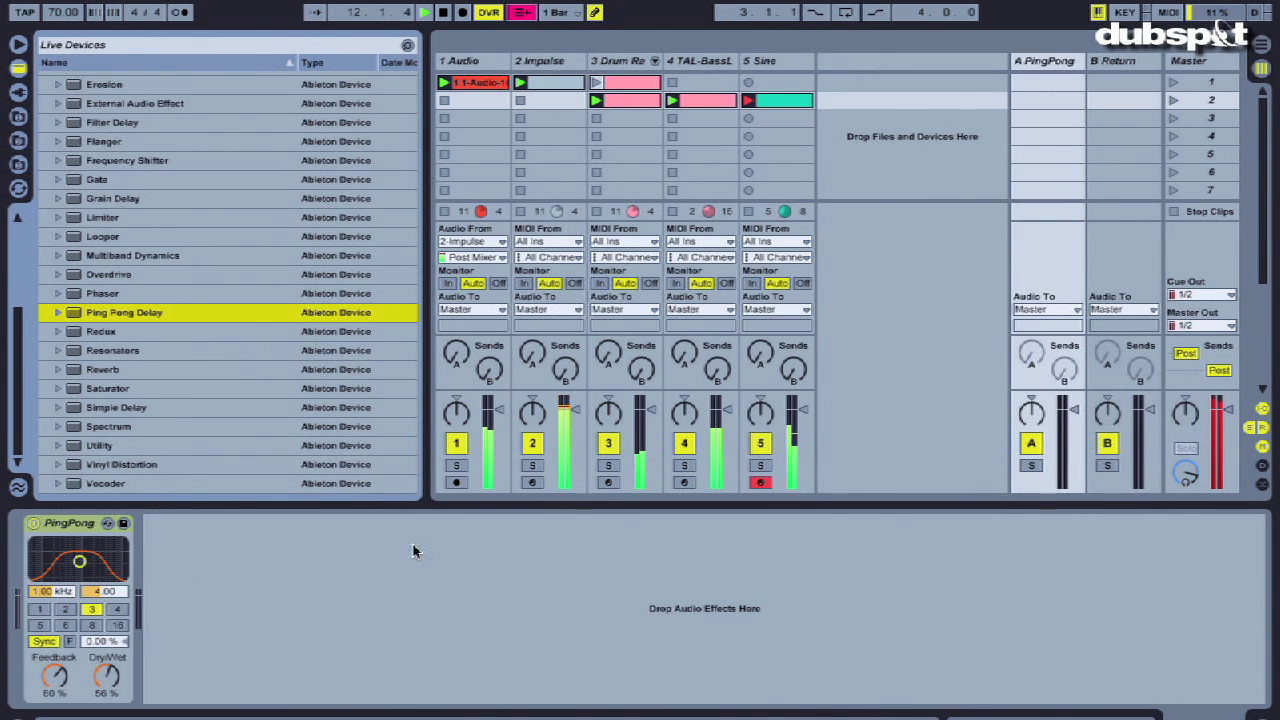
pyautogui.click(760, 352)
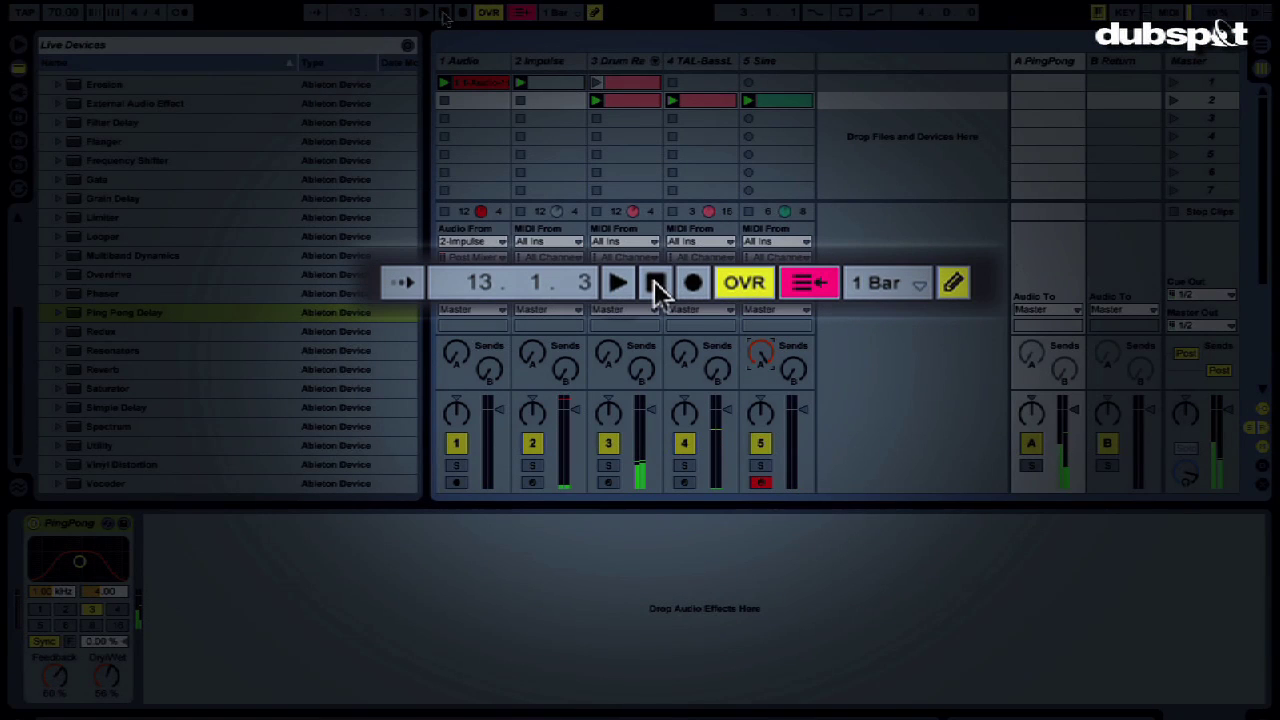
# Stop playback and the Sine track's clip, and start recording the session into the arrangement from bar 1.
pyautogui.click(443, 13)
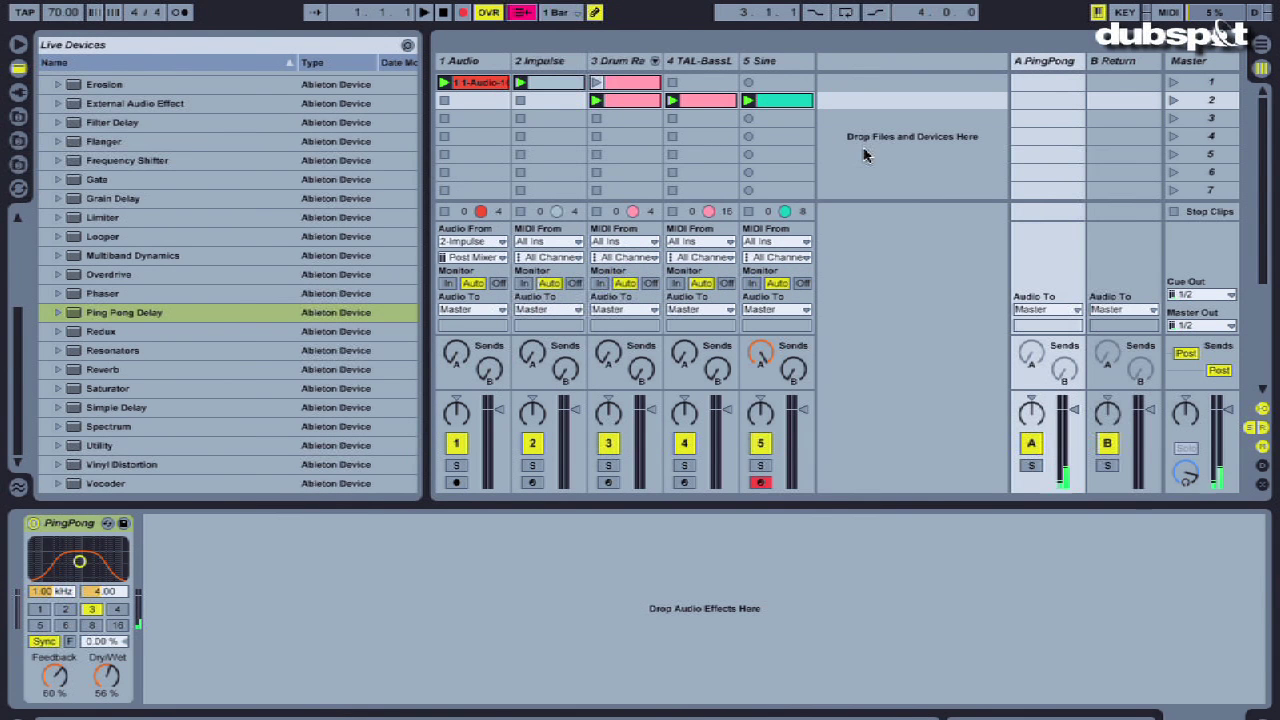
pyautogui.click(748, 211)
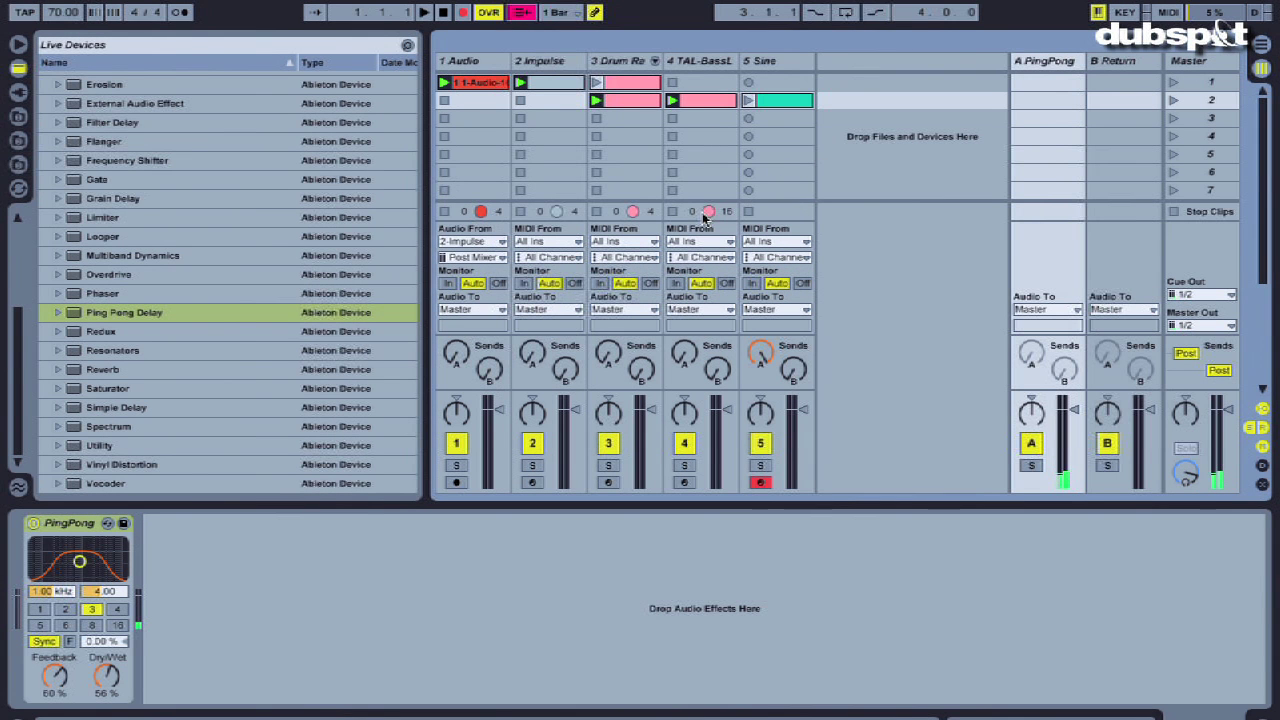
pyautogui.press('space')
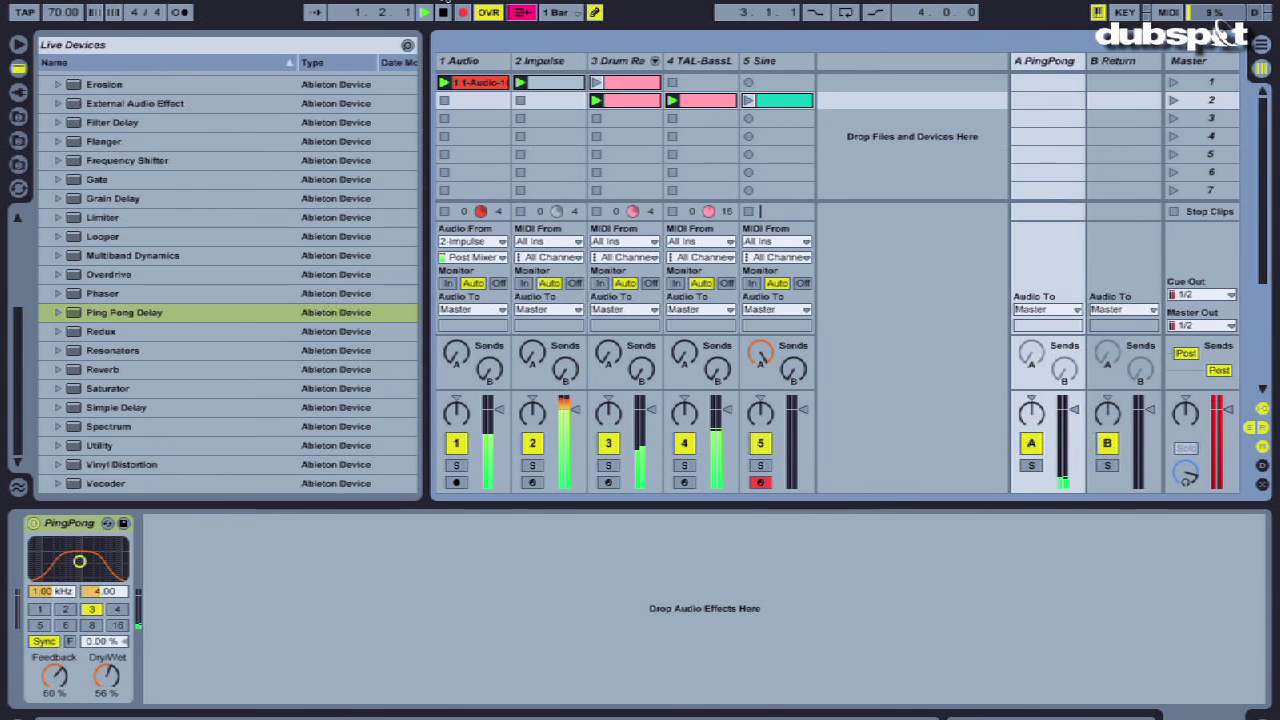
# Check the recording in the arrangement and briefly raise the TAL-BassL track's send A in the session mixer.
pyautogui.press('Tab')
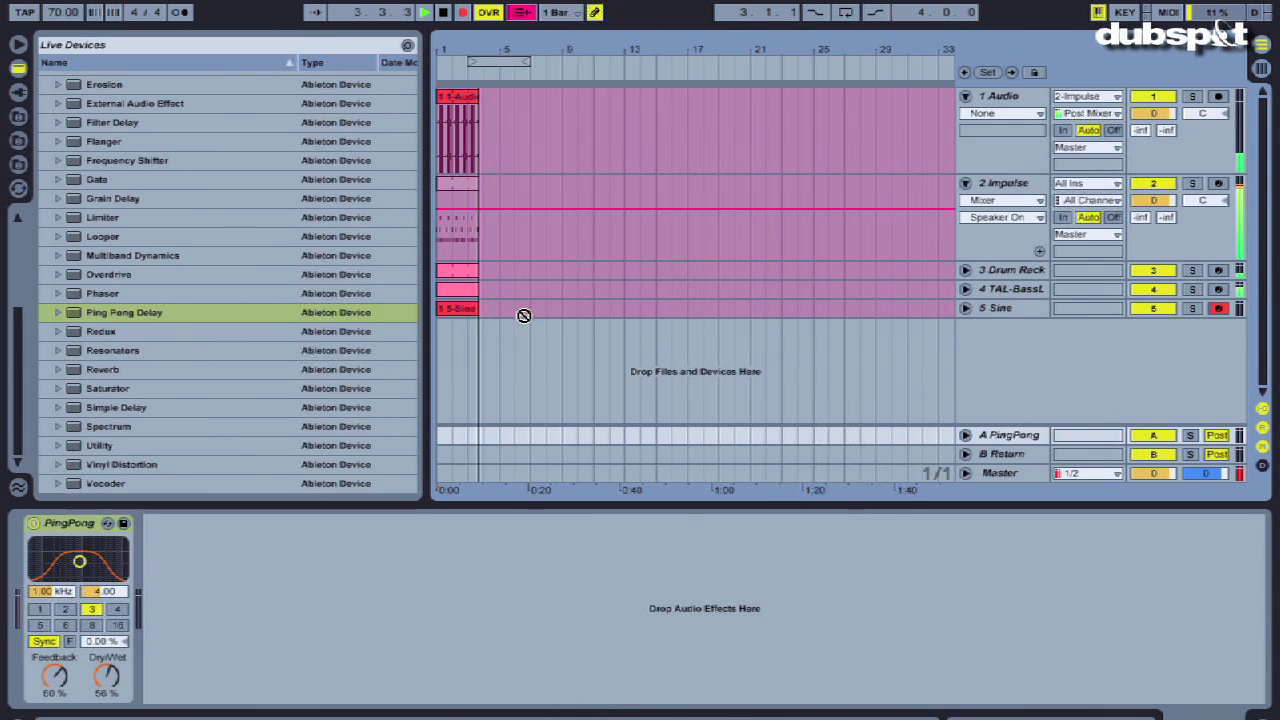
pyautogui.press('Tab')
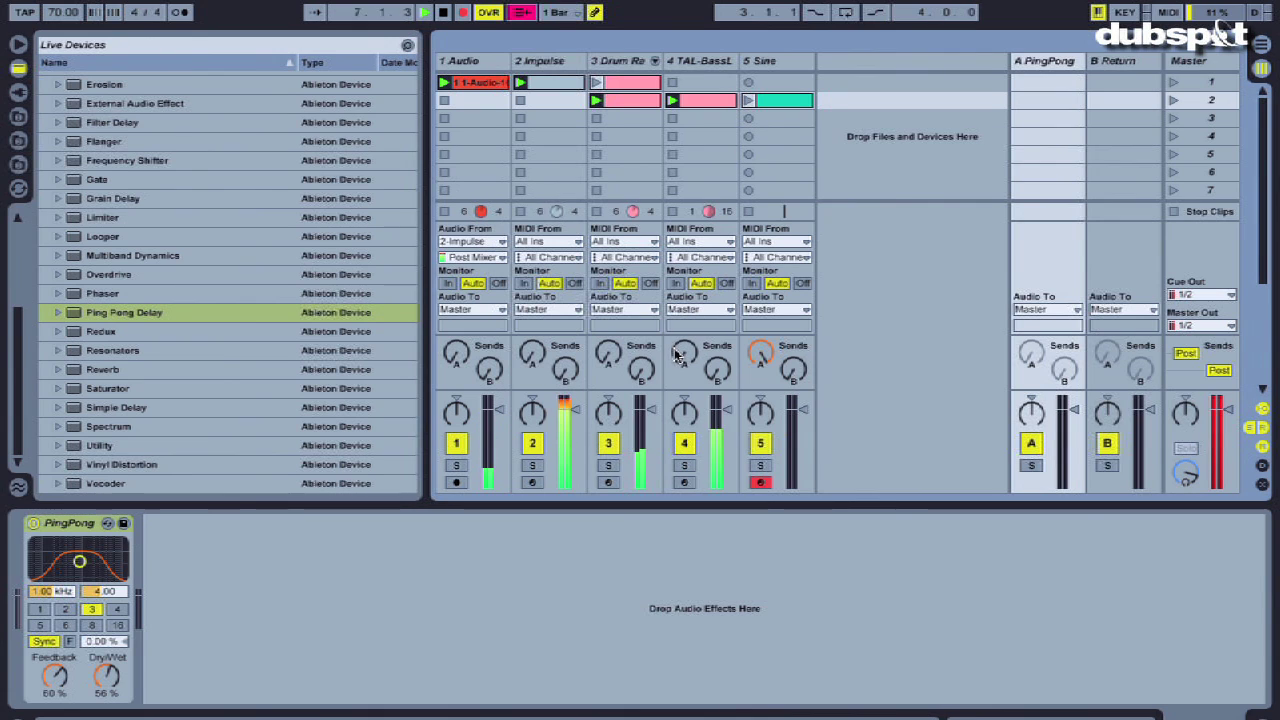
pyautogui.moveTo(679, 355); pyautogui.dragTo(681, 348)
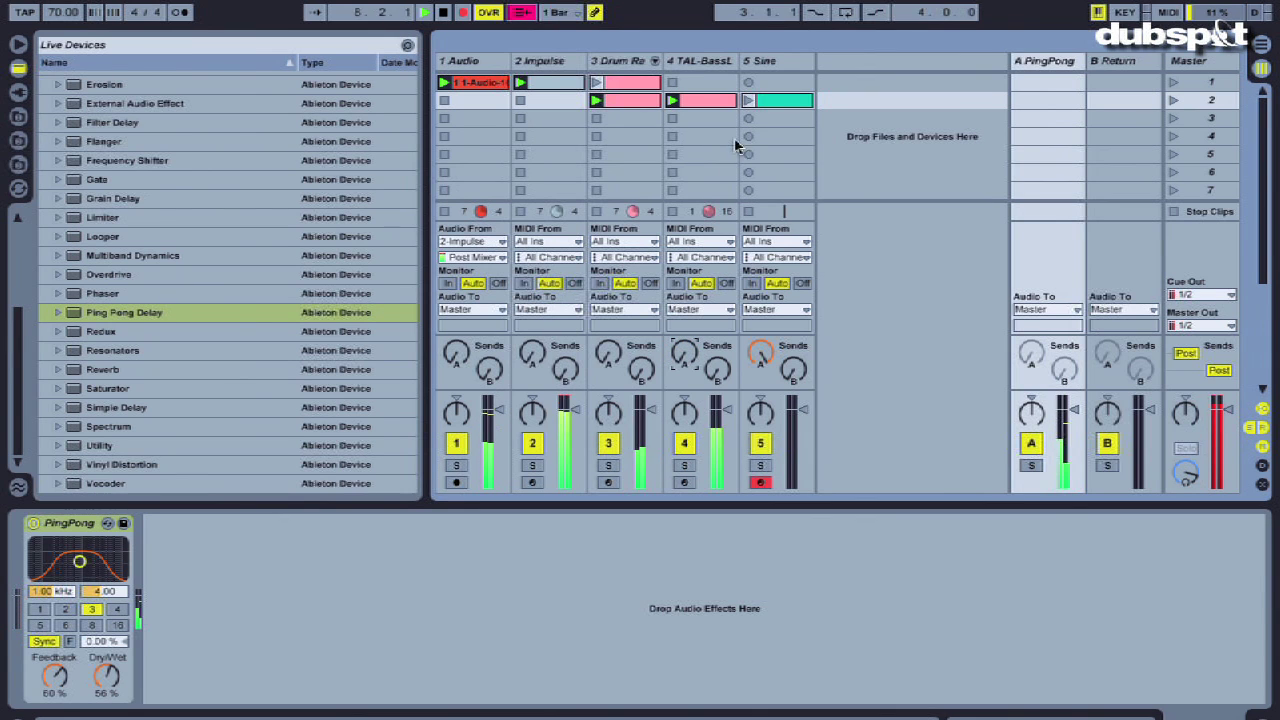
# Launch the Sine clip into the ongoing recording and unfold the Sine track in the arrangement.
pyautogui.click(748, 101)
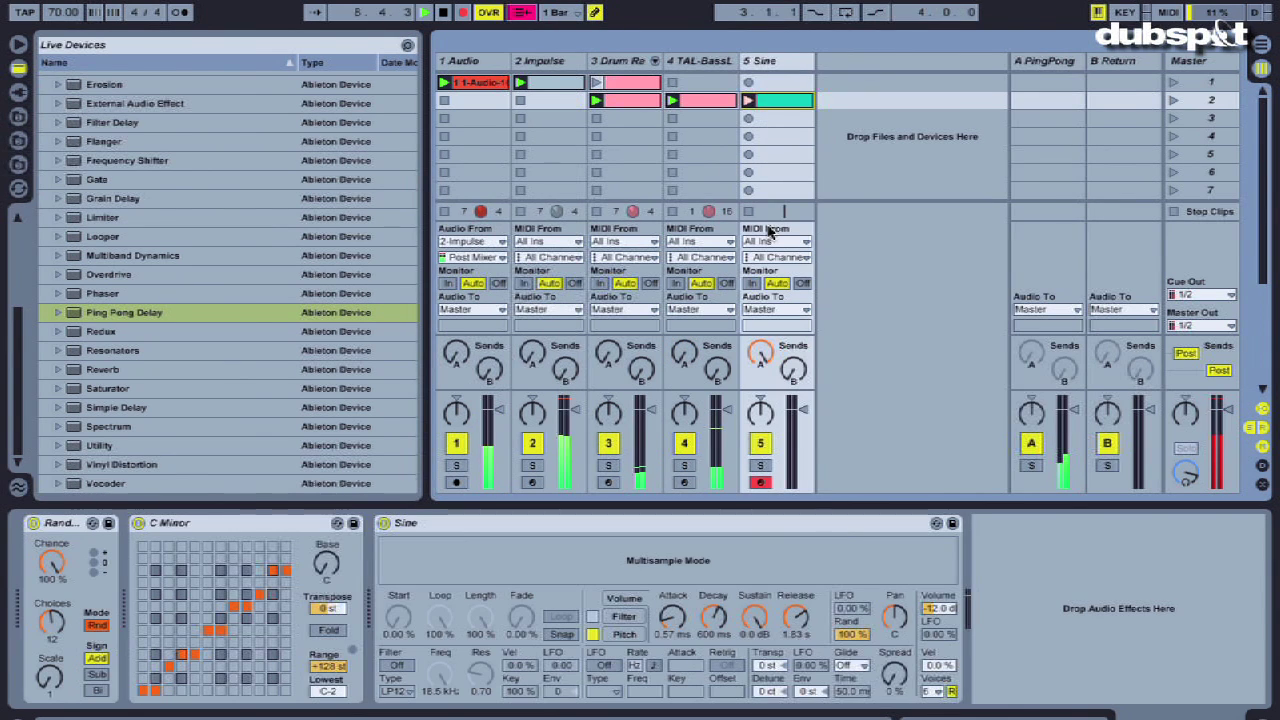
pyautogui.press('Tab')
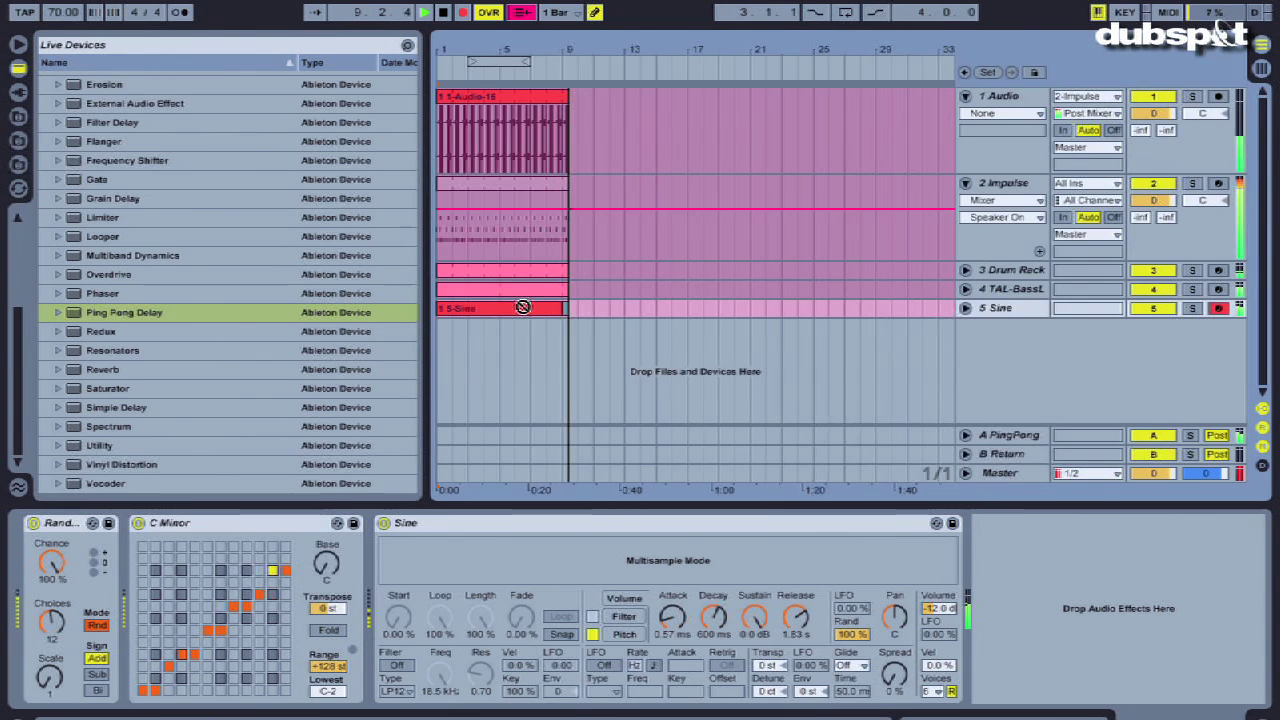
pyautogui.click(965, 308)
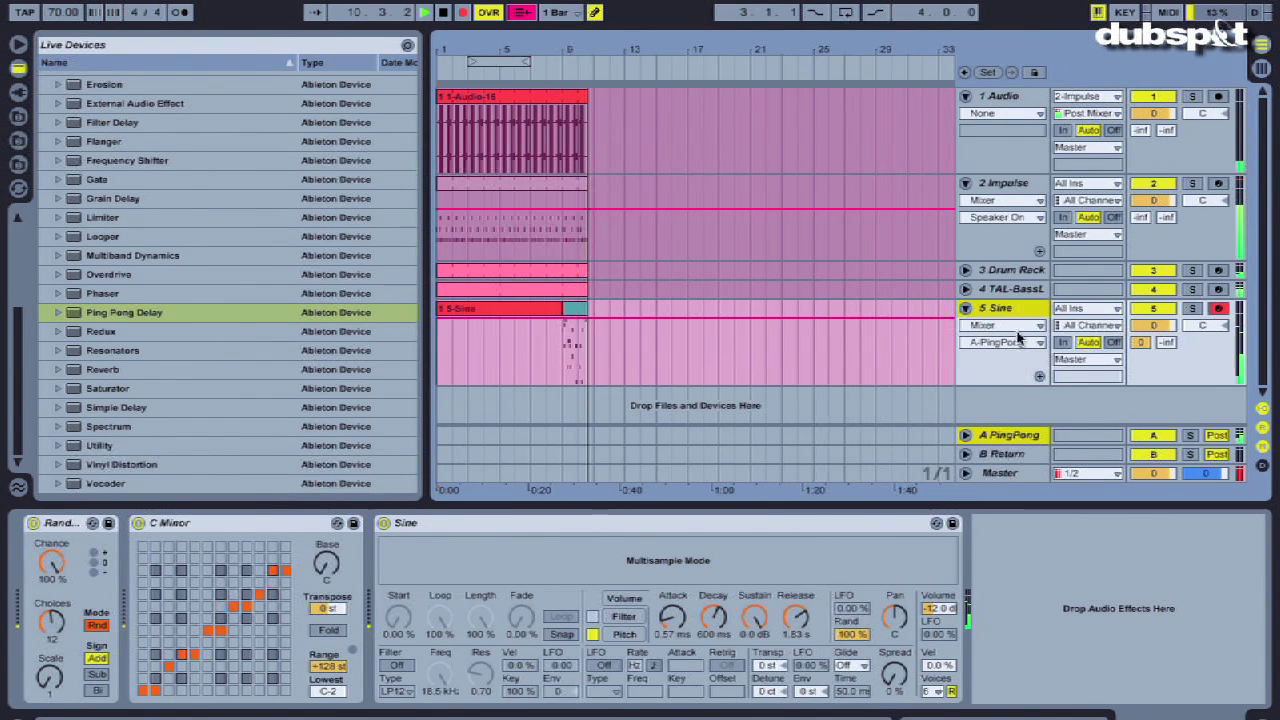
# Record automation of the Random device's Chance on the Sine track, sweeping it between 0% and 100%, and stop the recording in the arrangement.
pyautogui.press('Tab')
pyautogui.click(787, 64)
pyautogui.moveTo(51, 563); pyautogui.dragTo(51, 640)
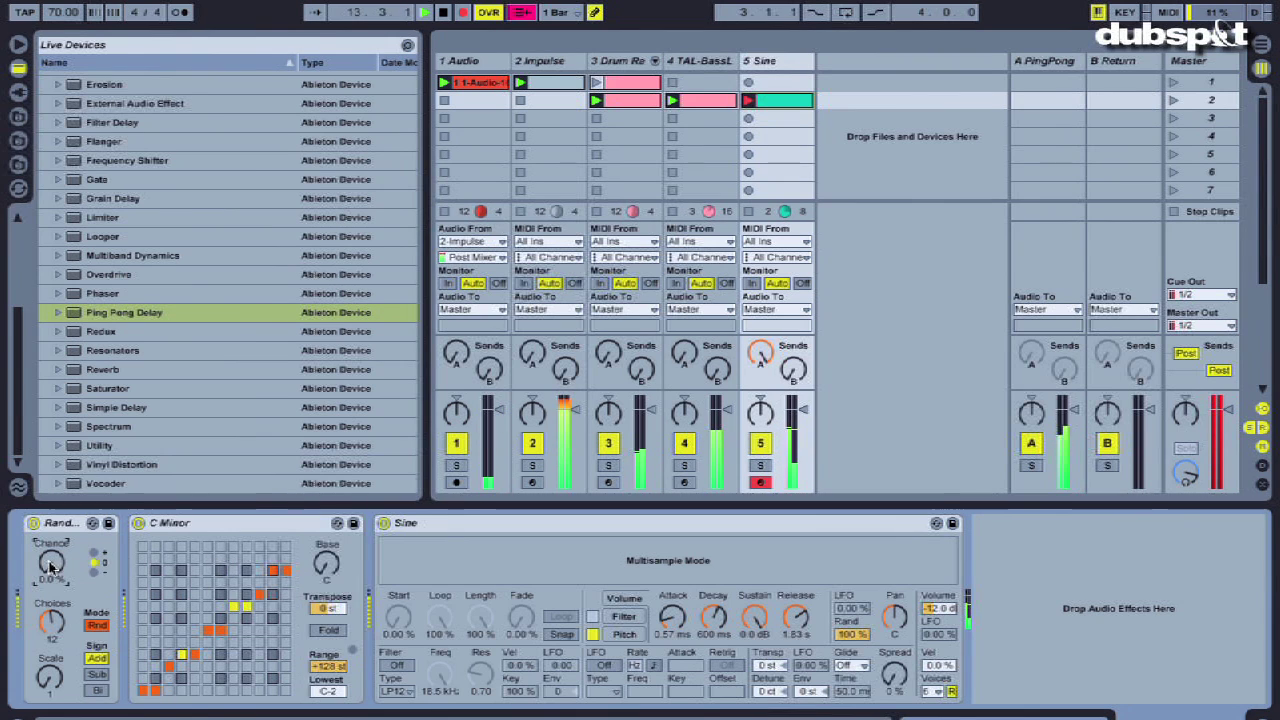
pyautogui.moveTo(51, 565); pyautogui.dragTo(51, 505)
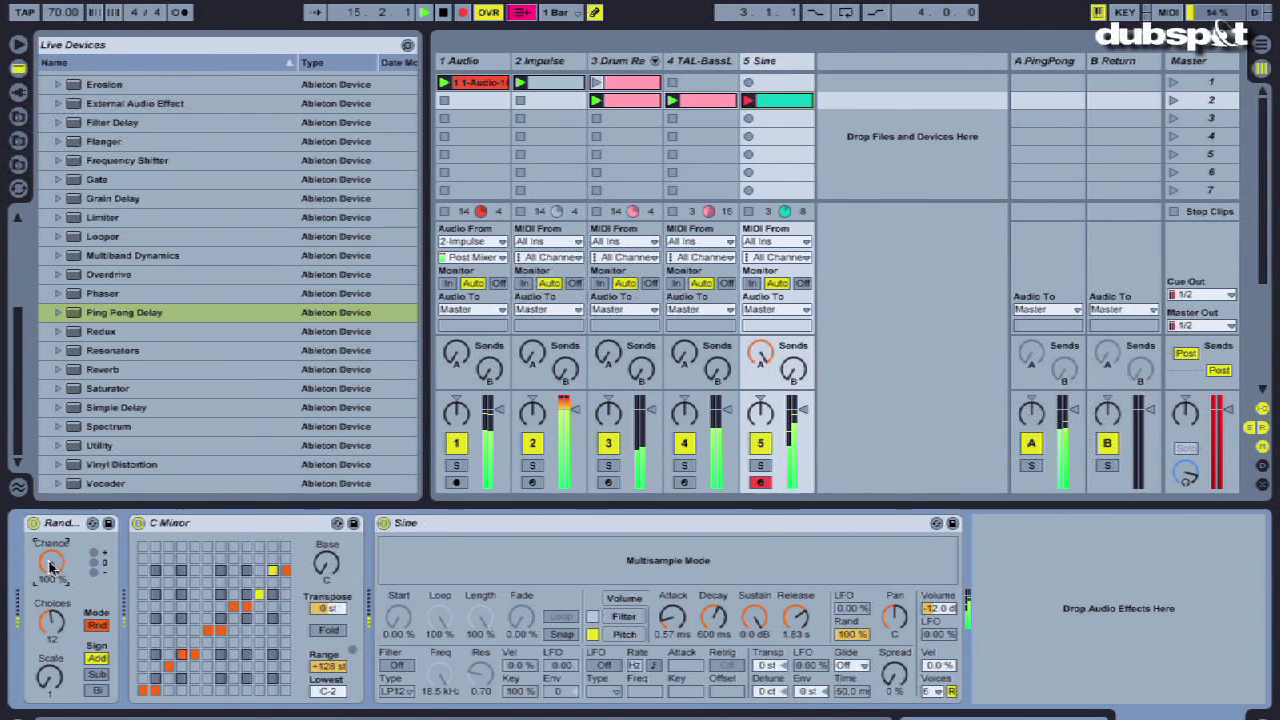
pyautogui.moveTo(52, 567); pyautogui.dragTo(54, 570)
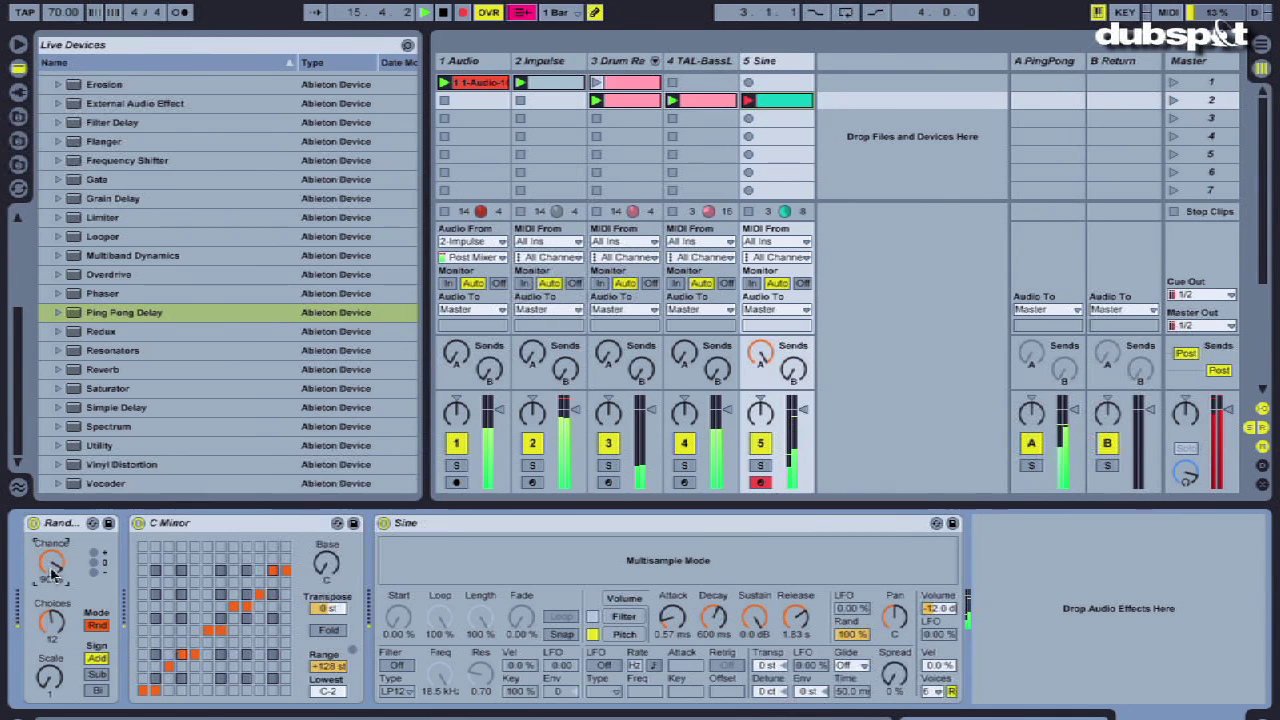
pyautogui.press('Tab')
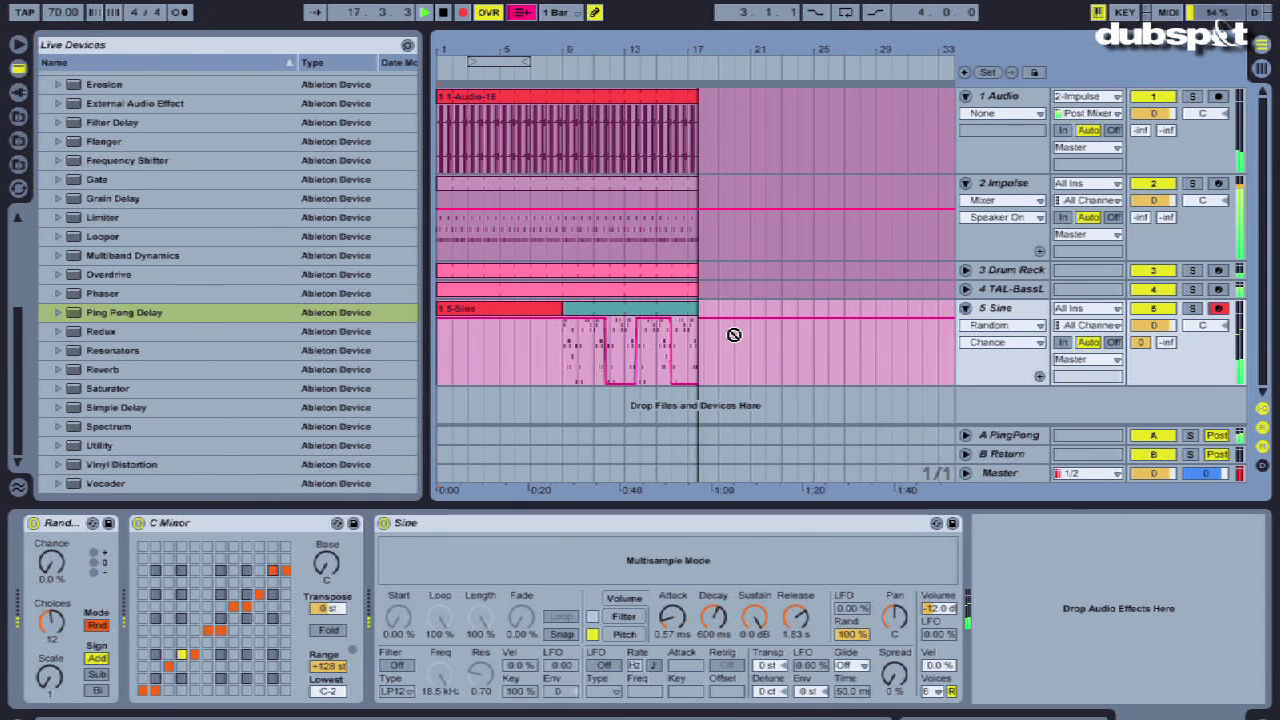
pyautogui.press('space')
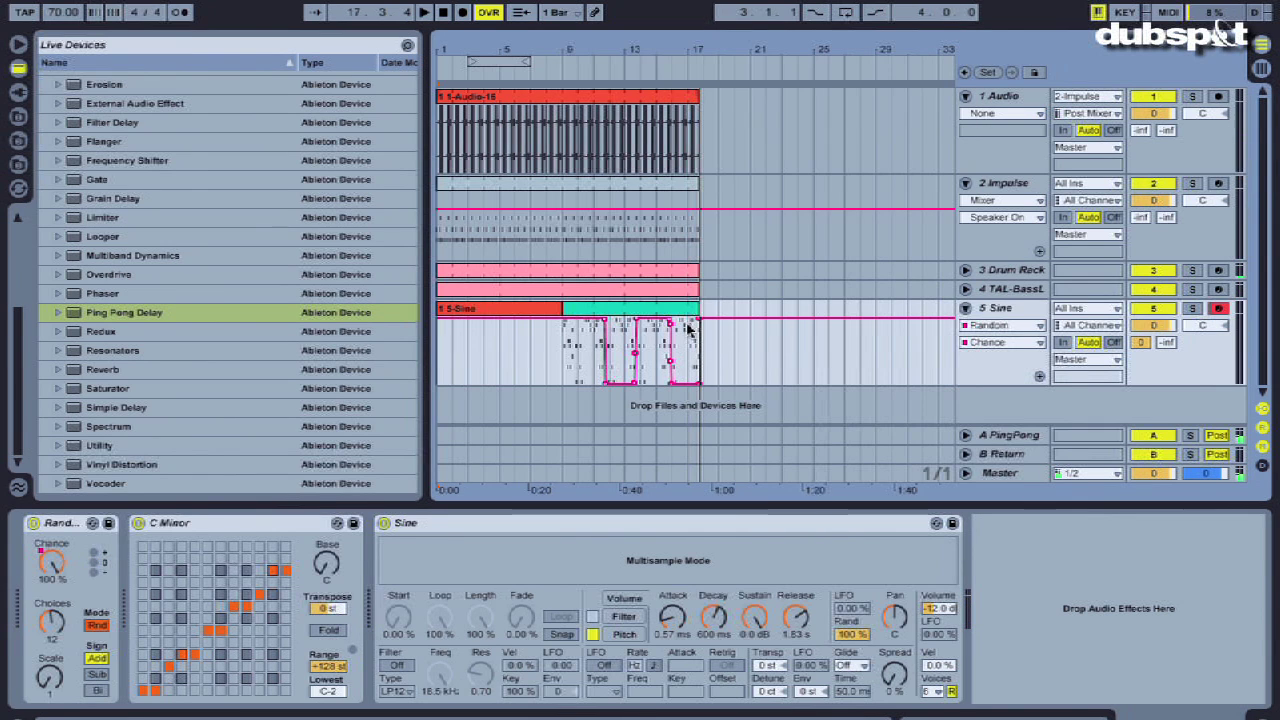
# Select the first 16 bars across all arrangement tracks and duplicate them three times, extending the arrangement to bar 65.
pyautogui.hotkey('ctrl', 'a')
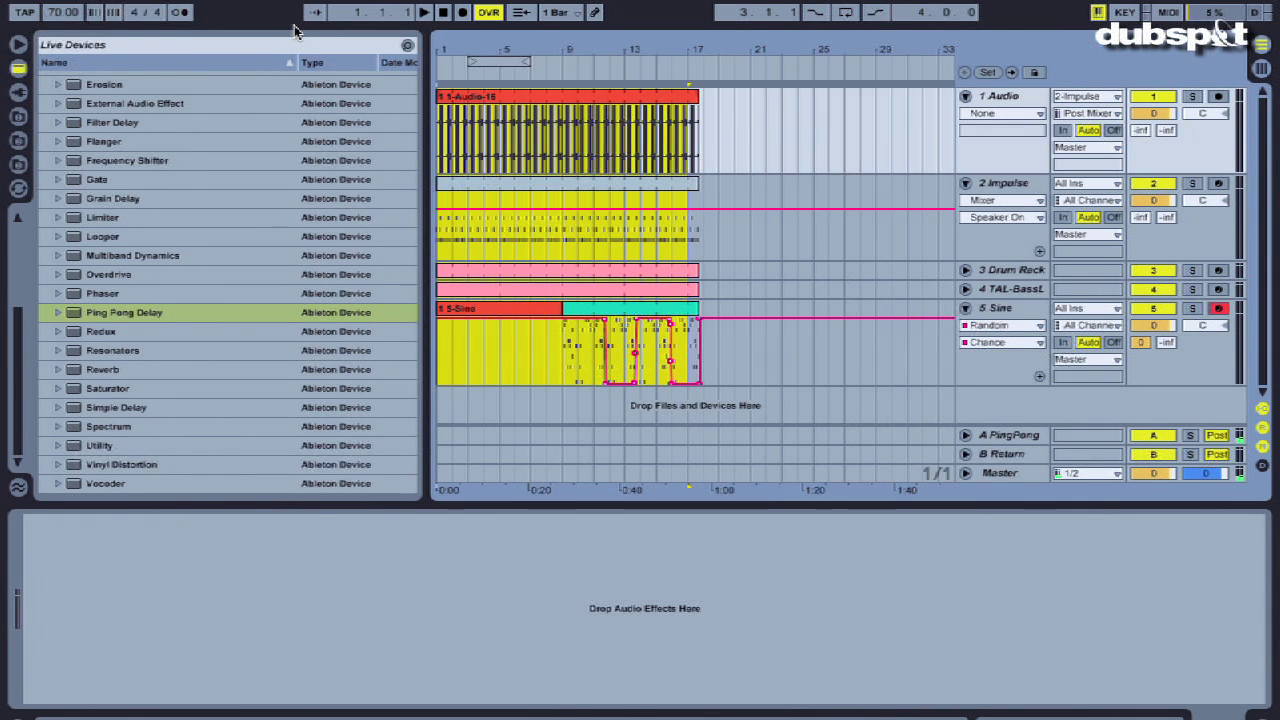
pyautogui.hotkey('ctrl', 'd')
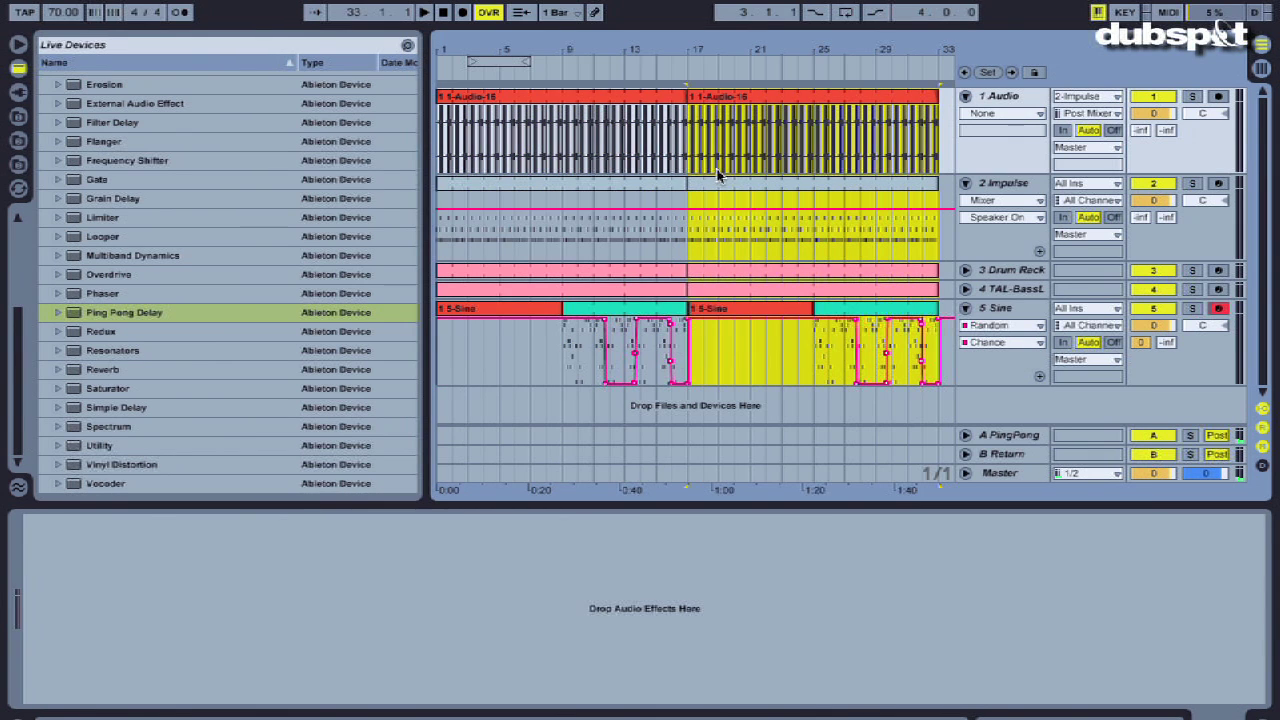
pyautogui.hotkey('ctrl', 'd')
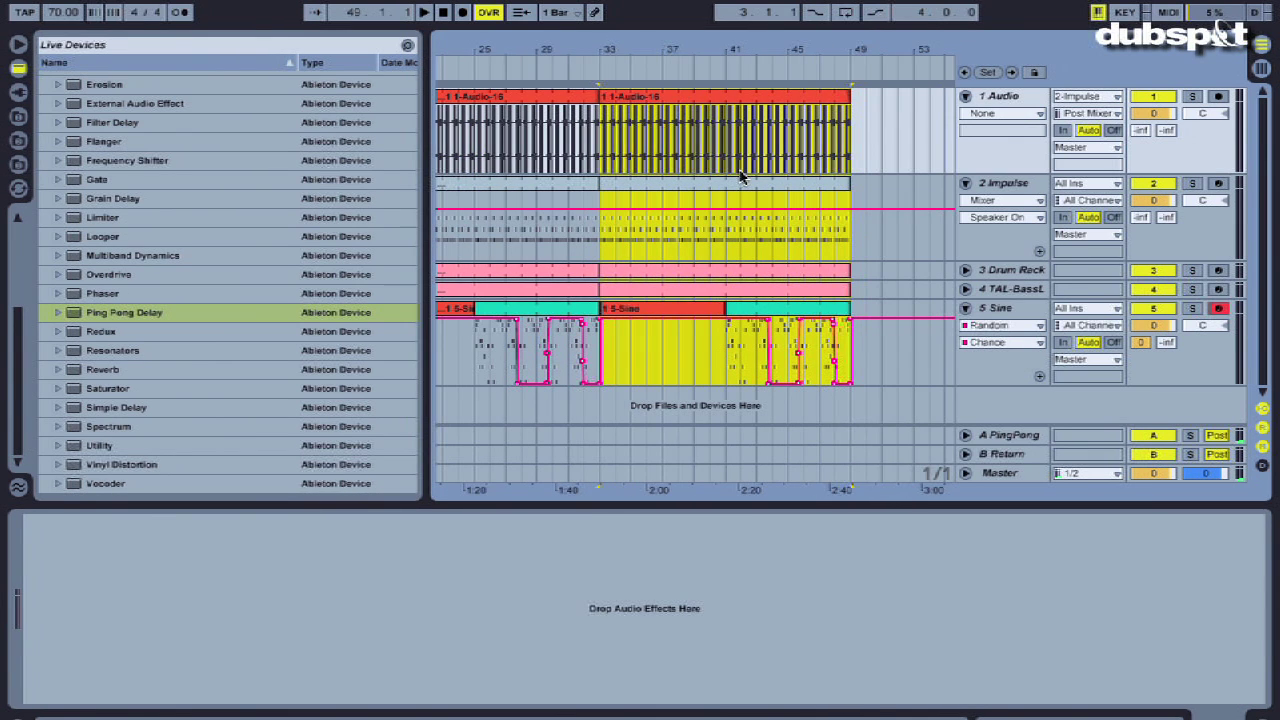
pyautogui.doubleClick(797, 50)
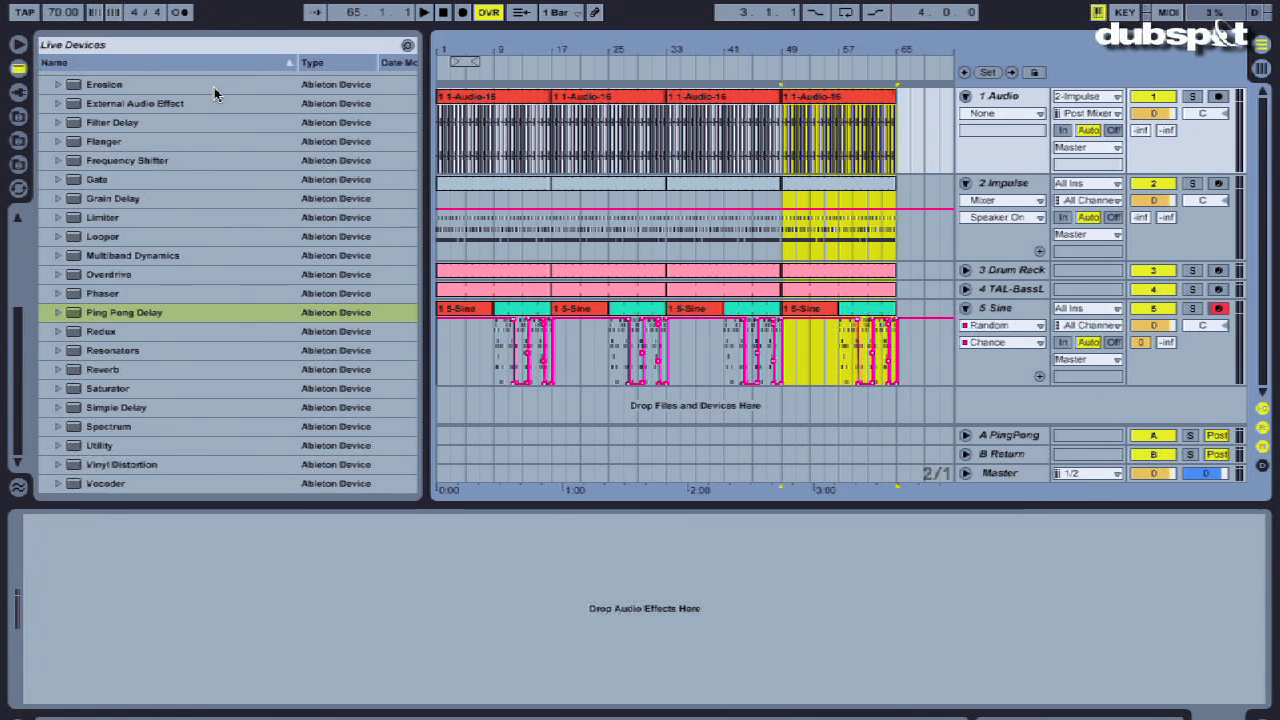
# Briefly hide the device browser, switch to the Session view and show the TAL-BassL track's devices.
pyautogui.click(19, 44)
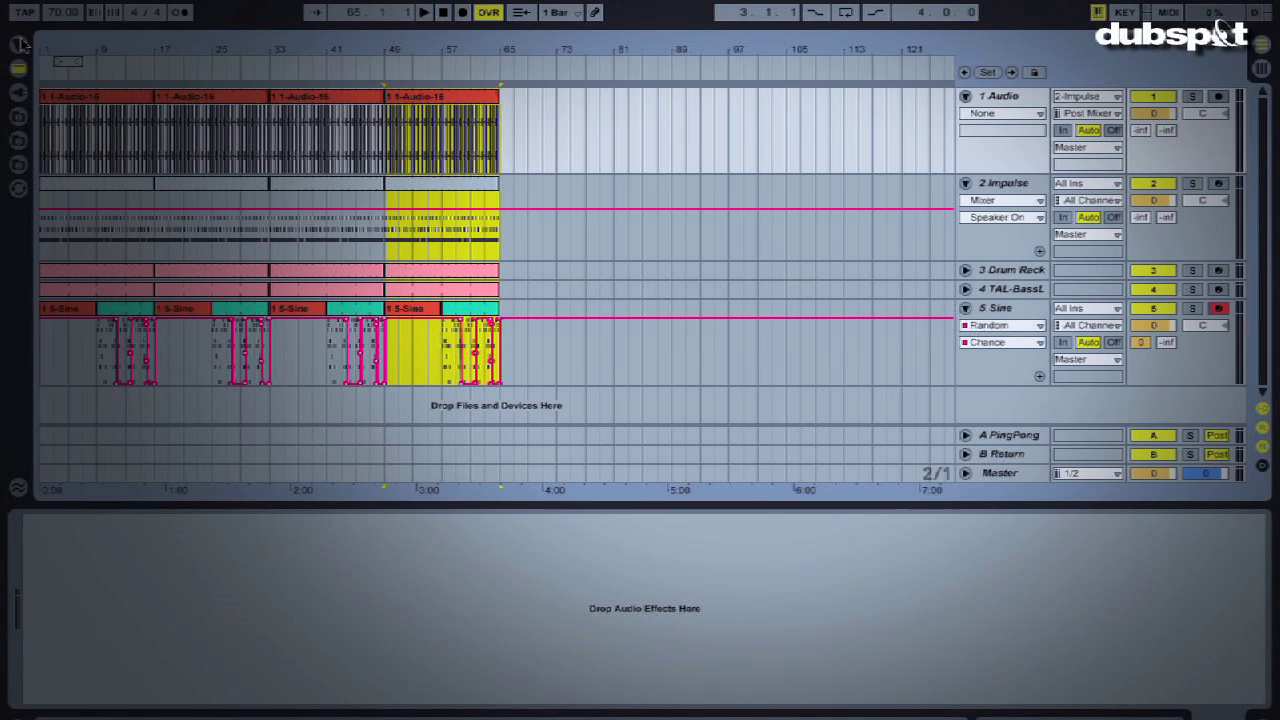
pyautogui.click(20, 44)
pyautogui.press('Tab')
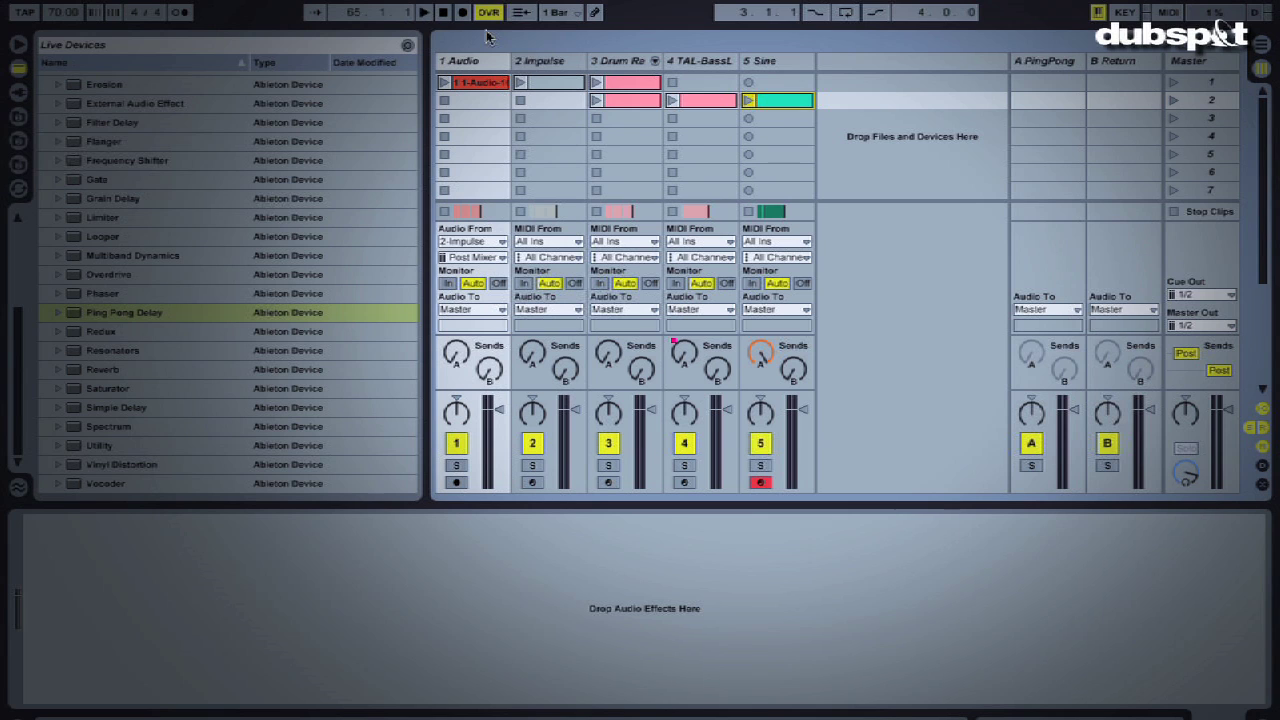
pyautogui.click(558, 63)
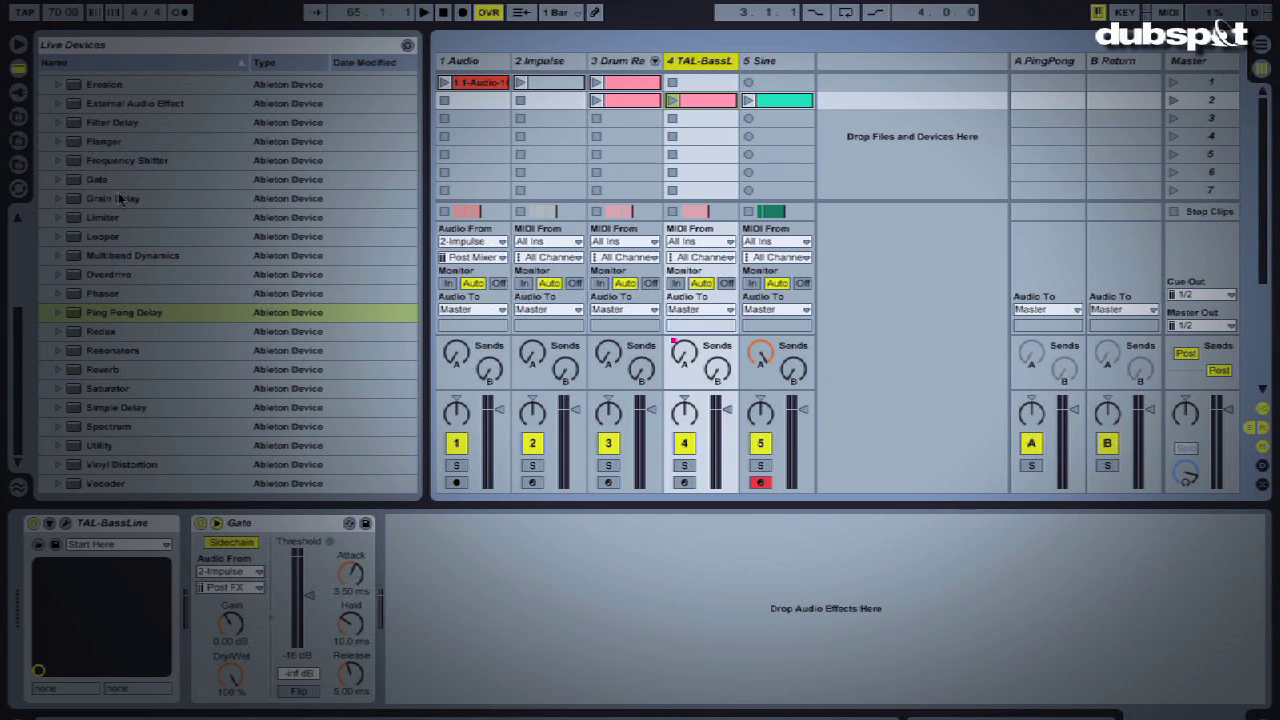
# Look through the Audio Effects in the device browser and start playback to listen to the track.
pyautogui.scroll(3, 118, 195)
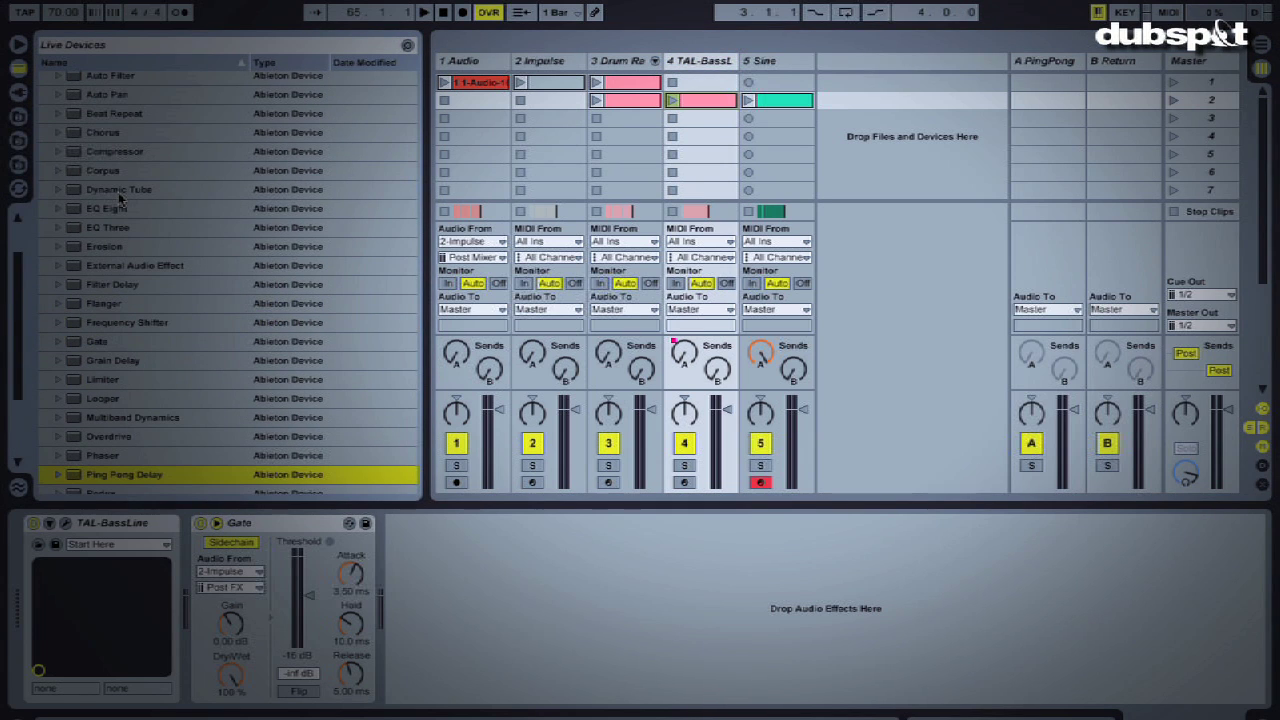
pyautogui.scroll(2, 118, 198)
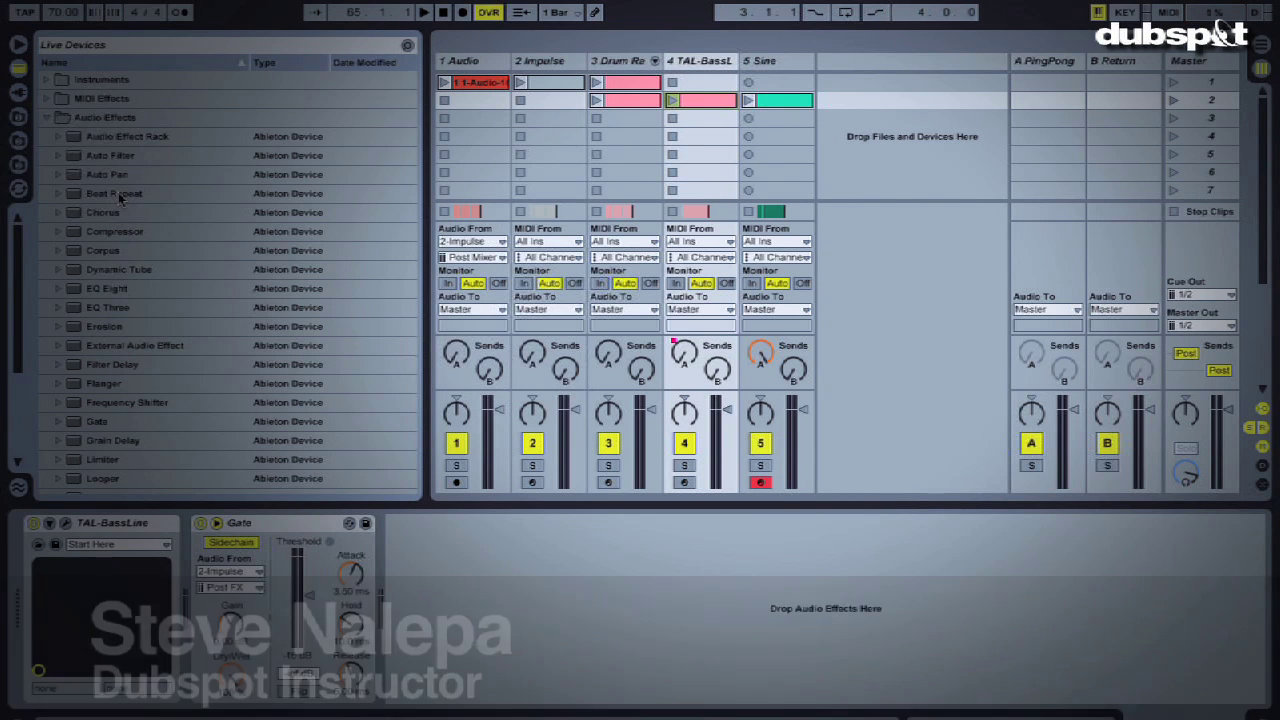
pyautogui.press('space')
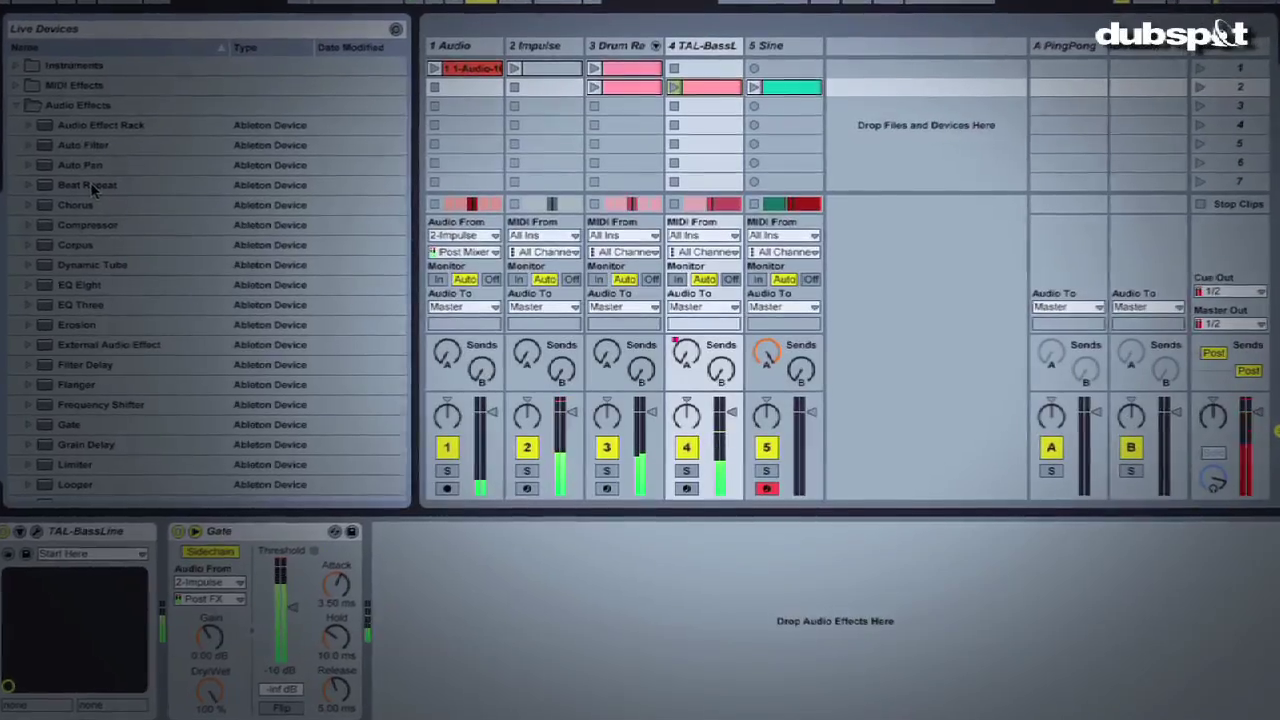